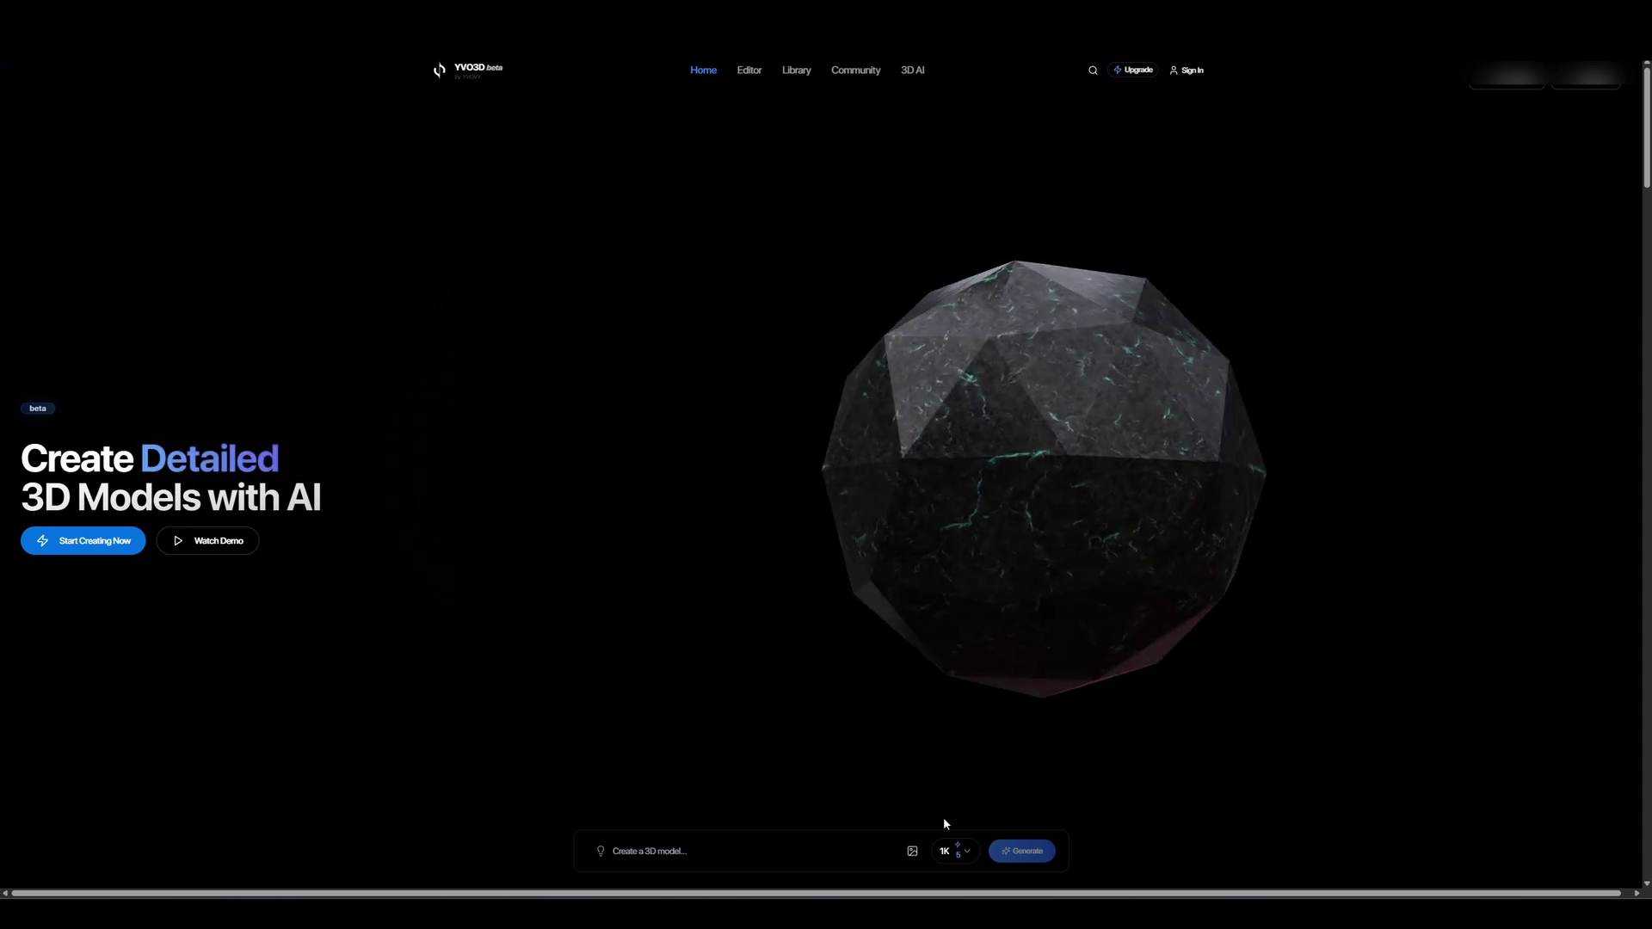
Open YVO3D's AI 3D Studio at 4K resolution and begin typing the prompt 'a airplan'.
scroll(937, 852, "down", 5)
scroll(915, 808, "up", 10)
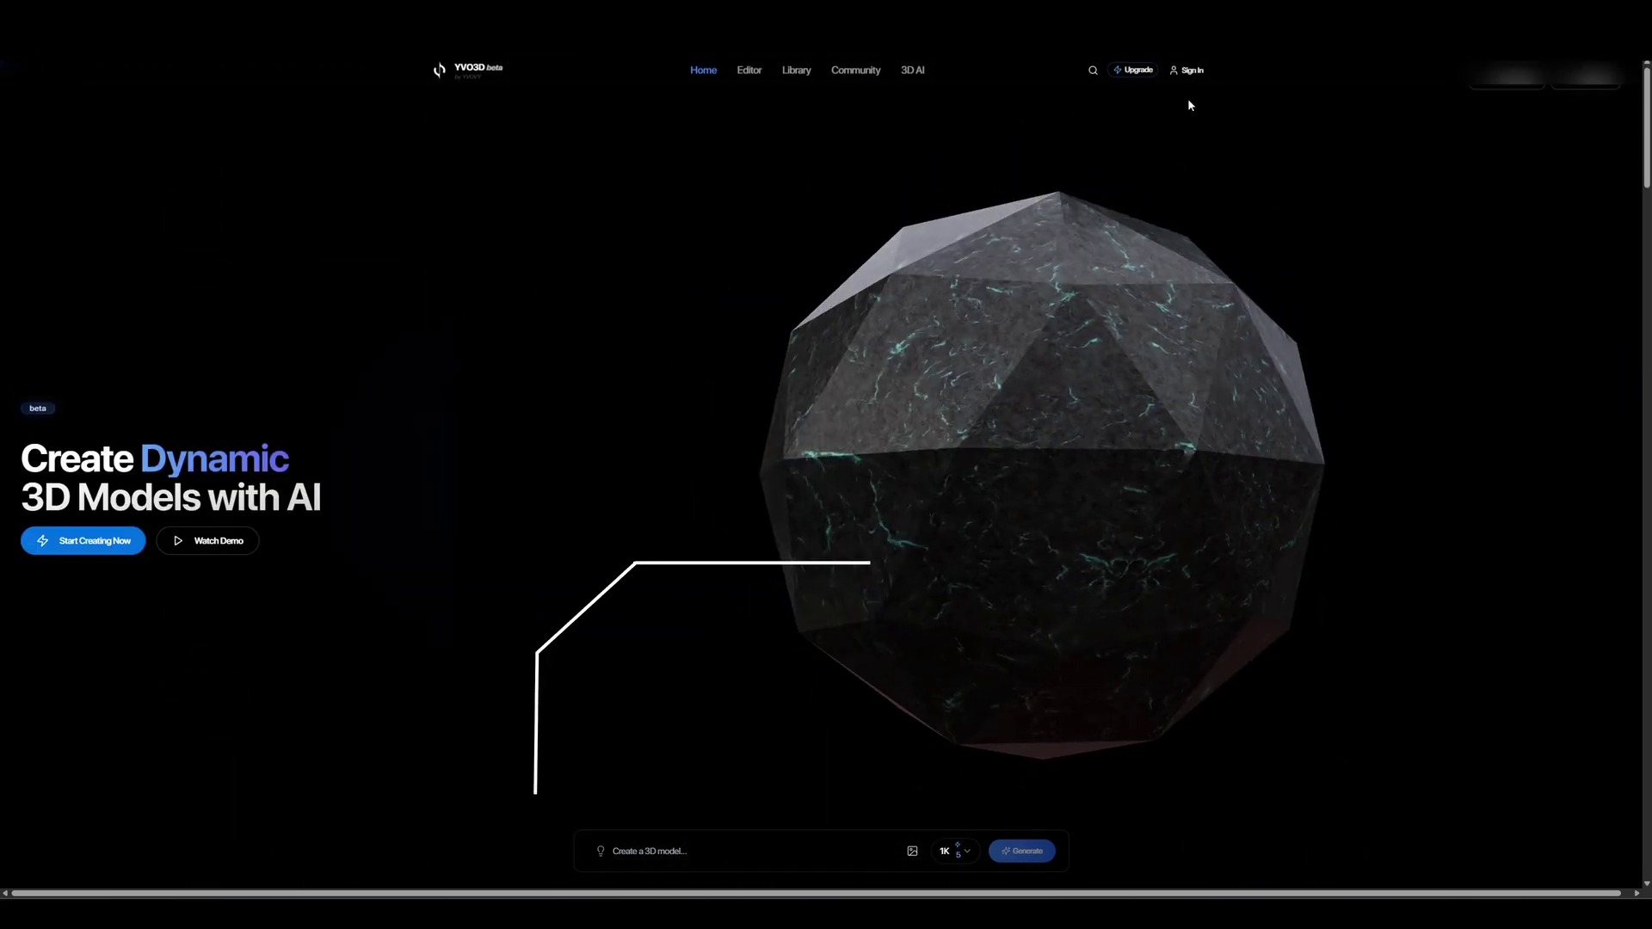
left_click(910, 73)
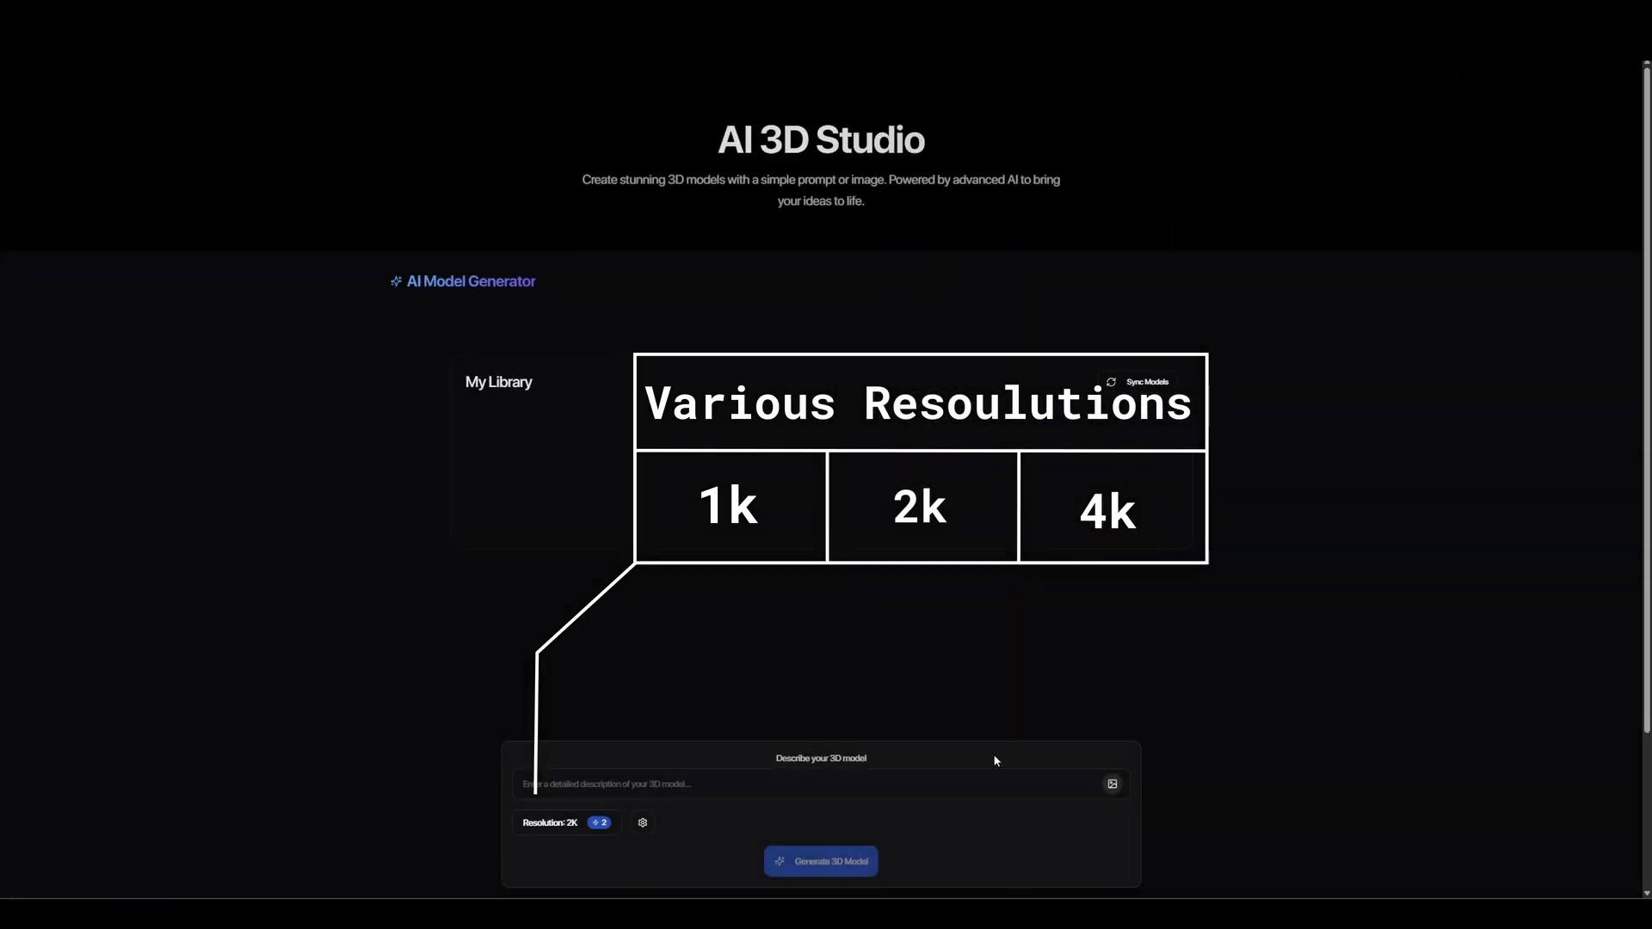
left_click(592, 826)
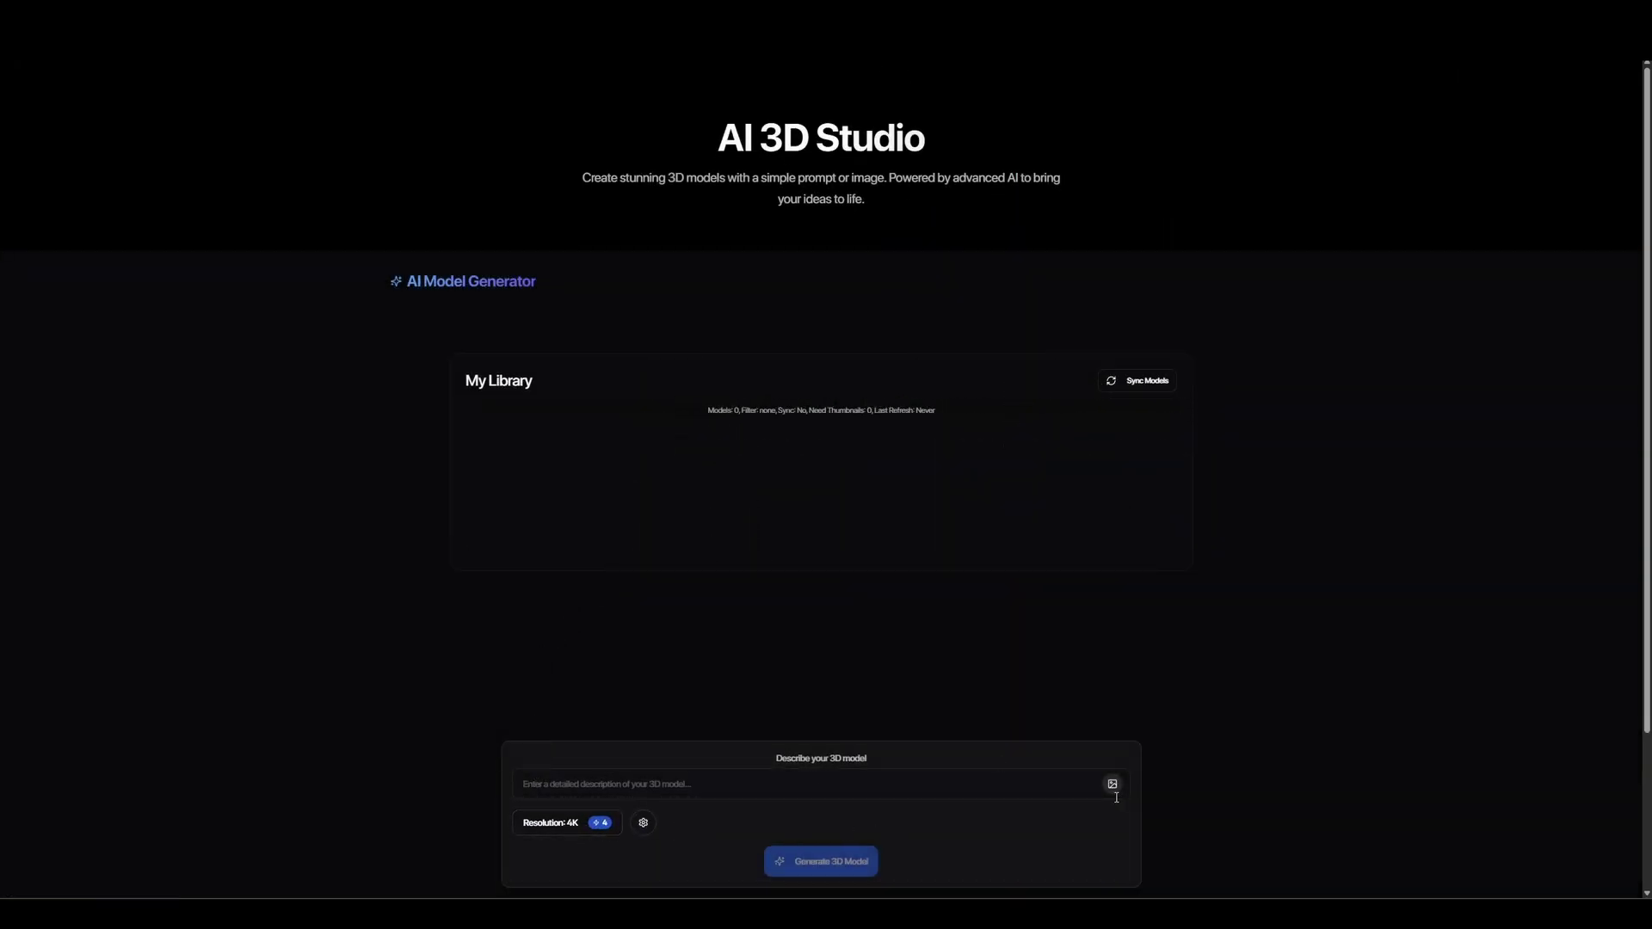
left_click(783, 791)
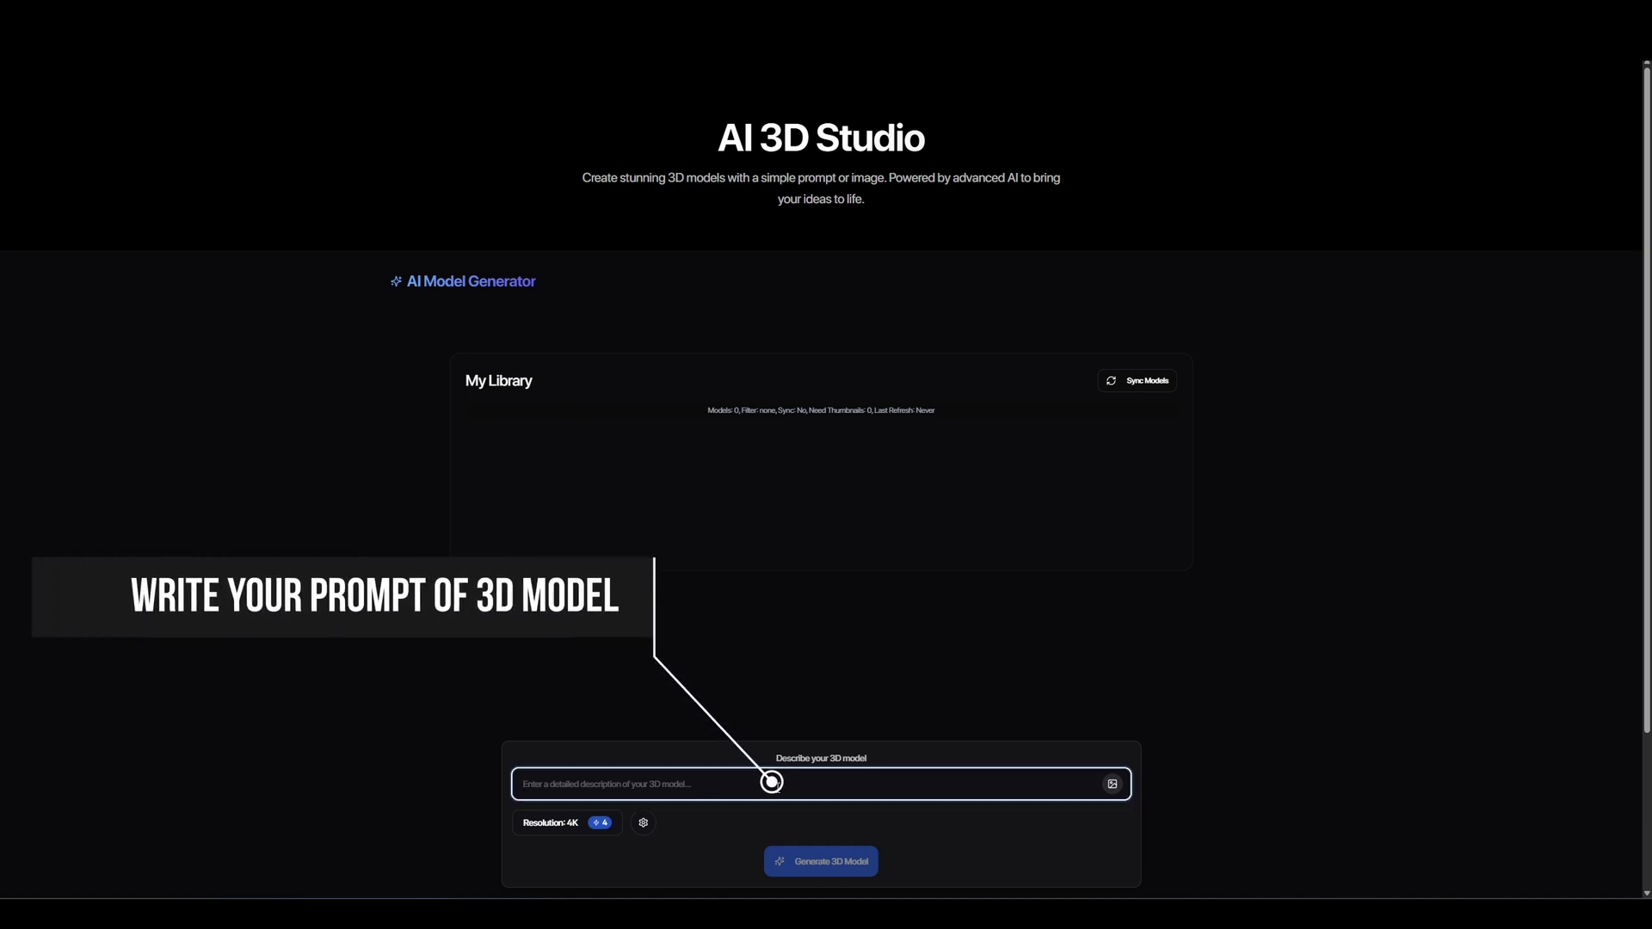
type("a 3d mo")
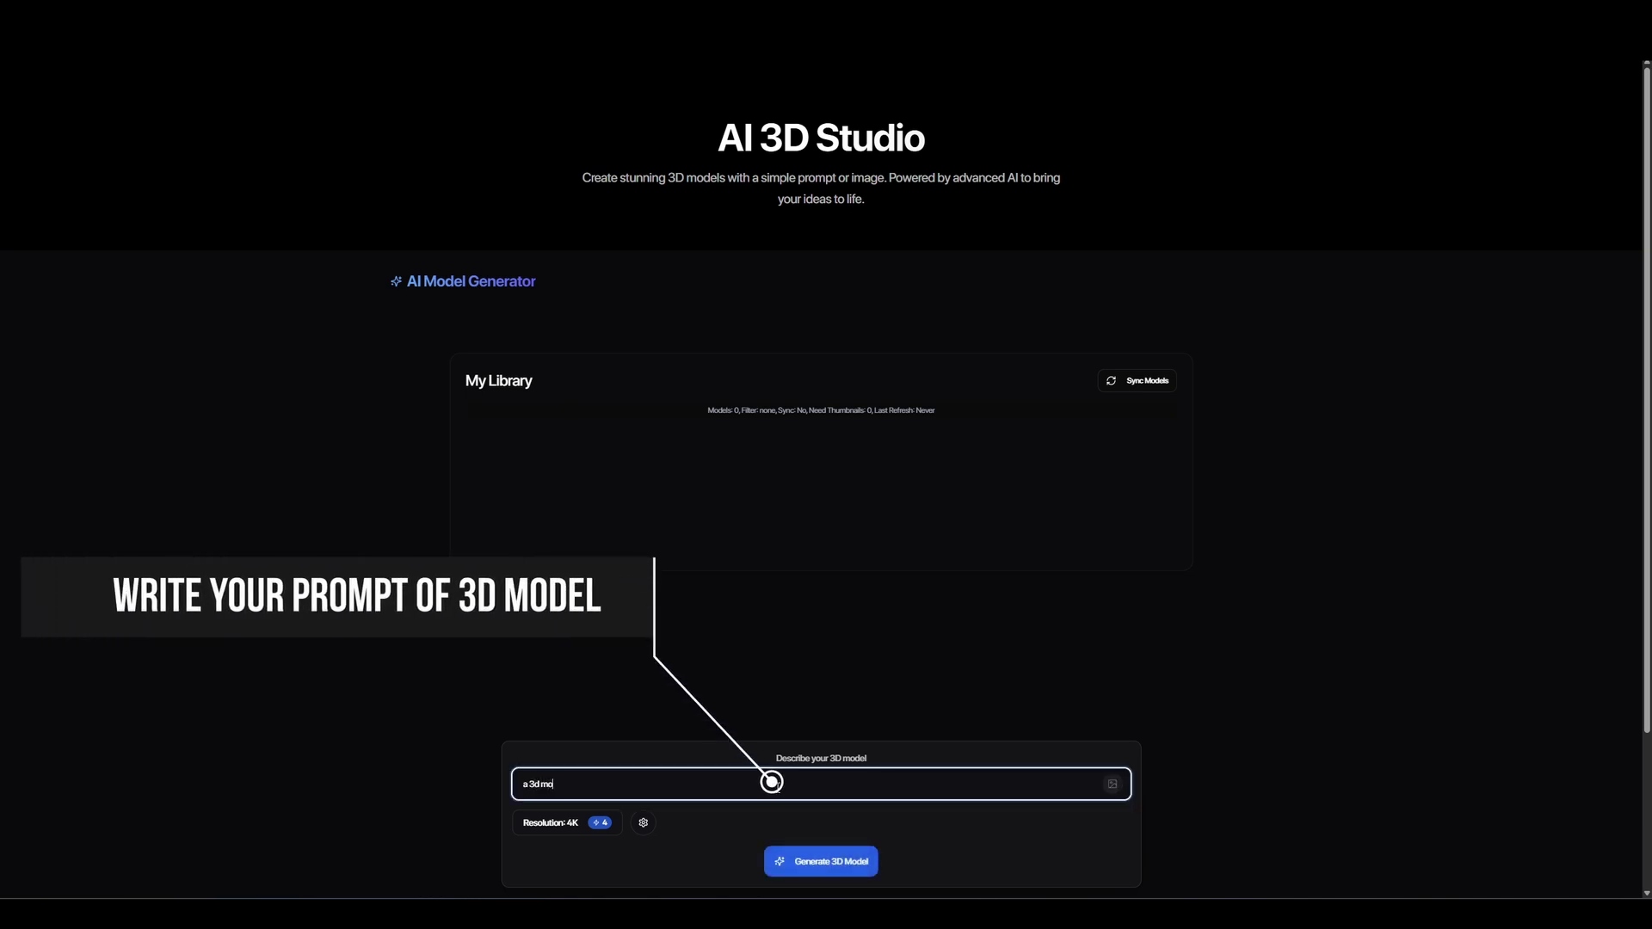
type("del of a")
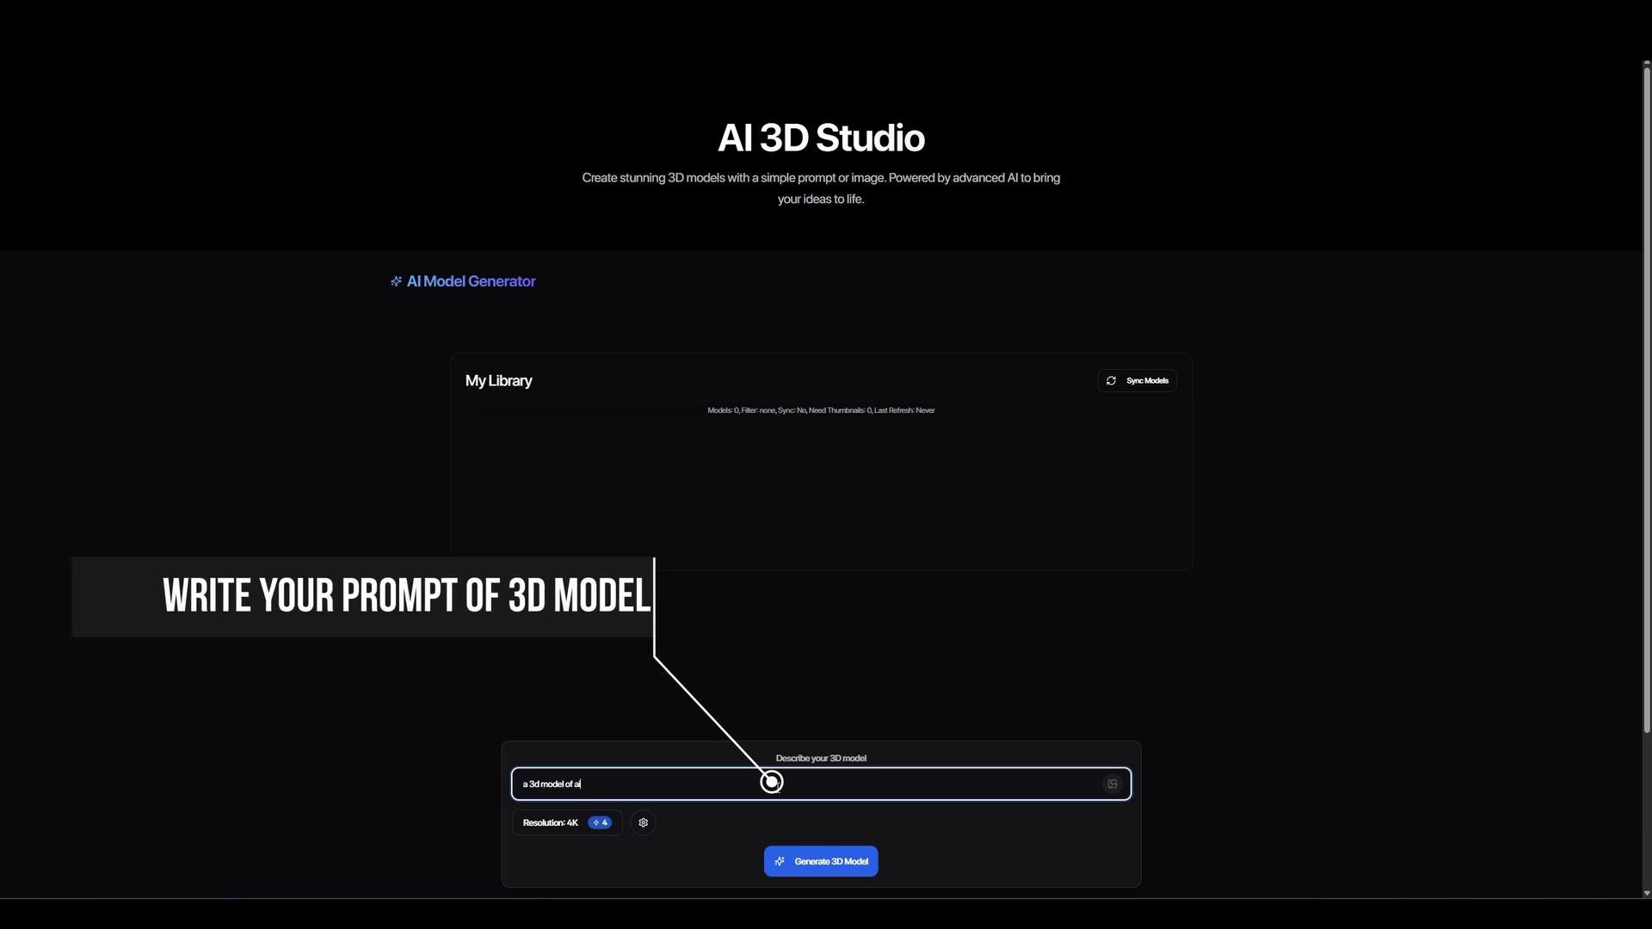
type("irplan")
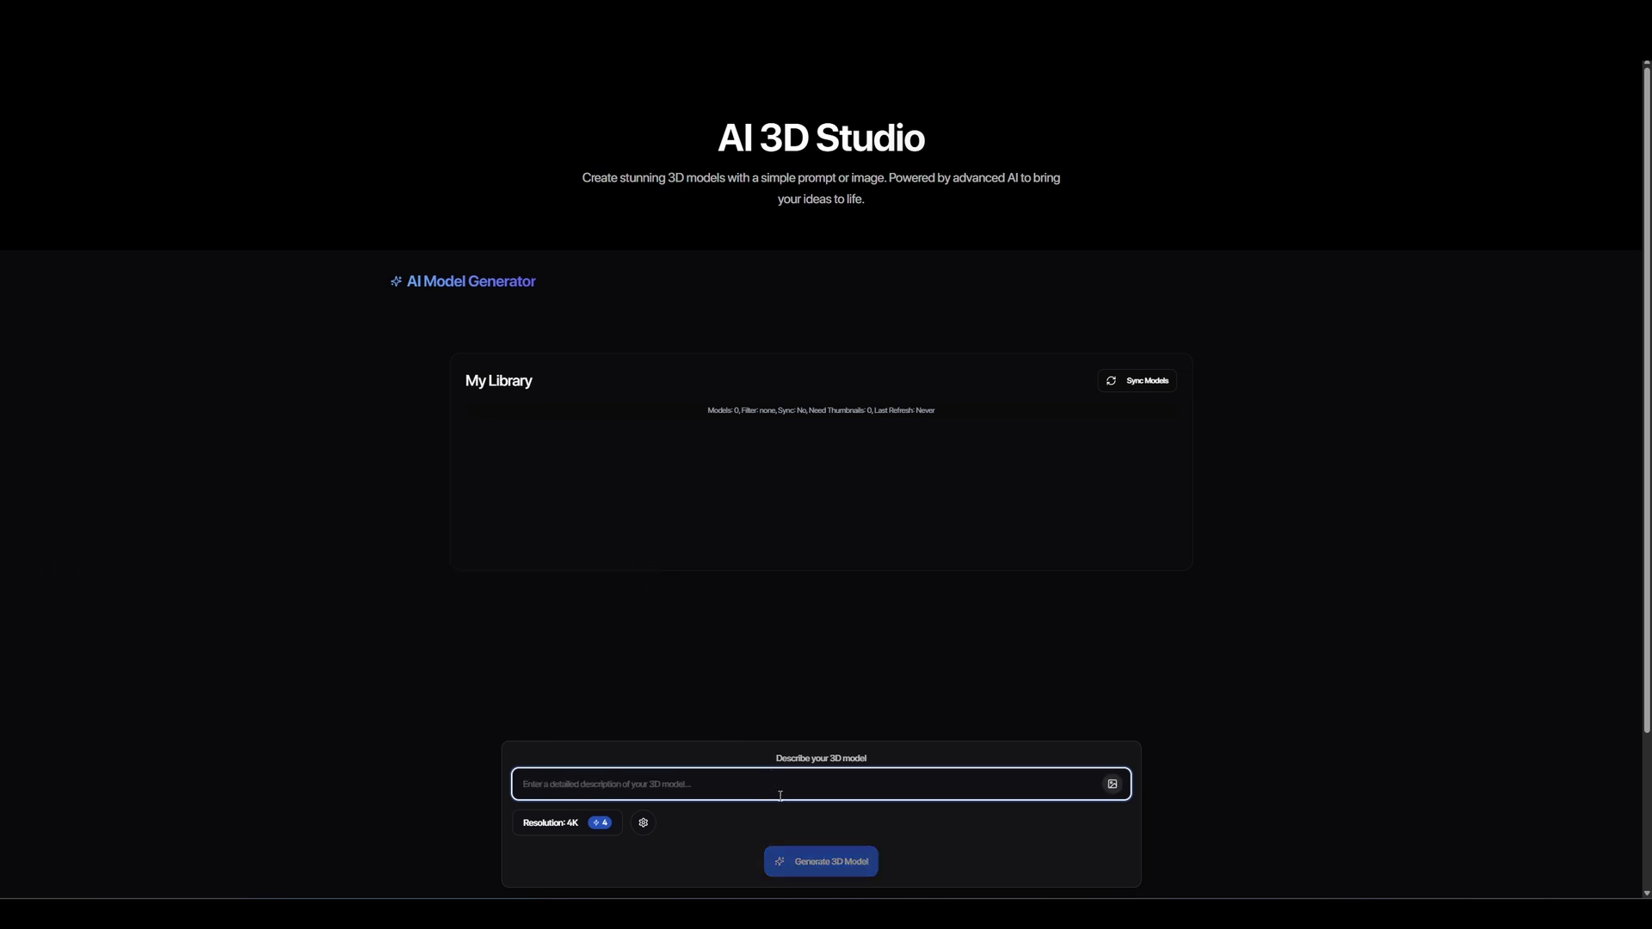
Choose the Antique Firearms reference image in the upload browser and preview it in a viewer.
left_click(1113, 783)
left_click(729, 120)
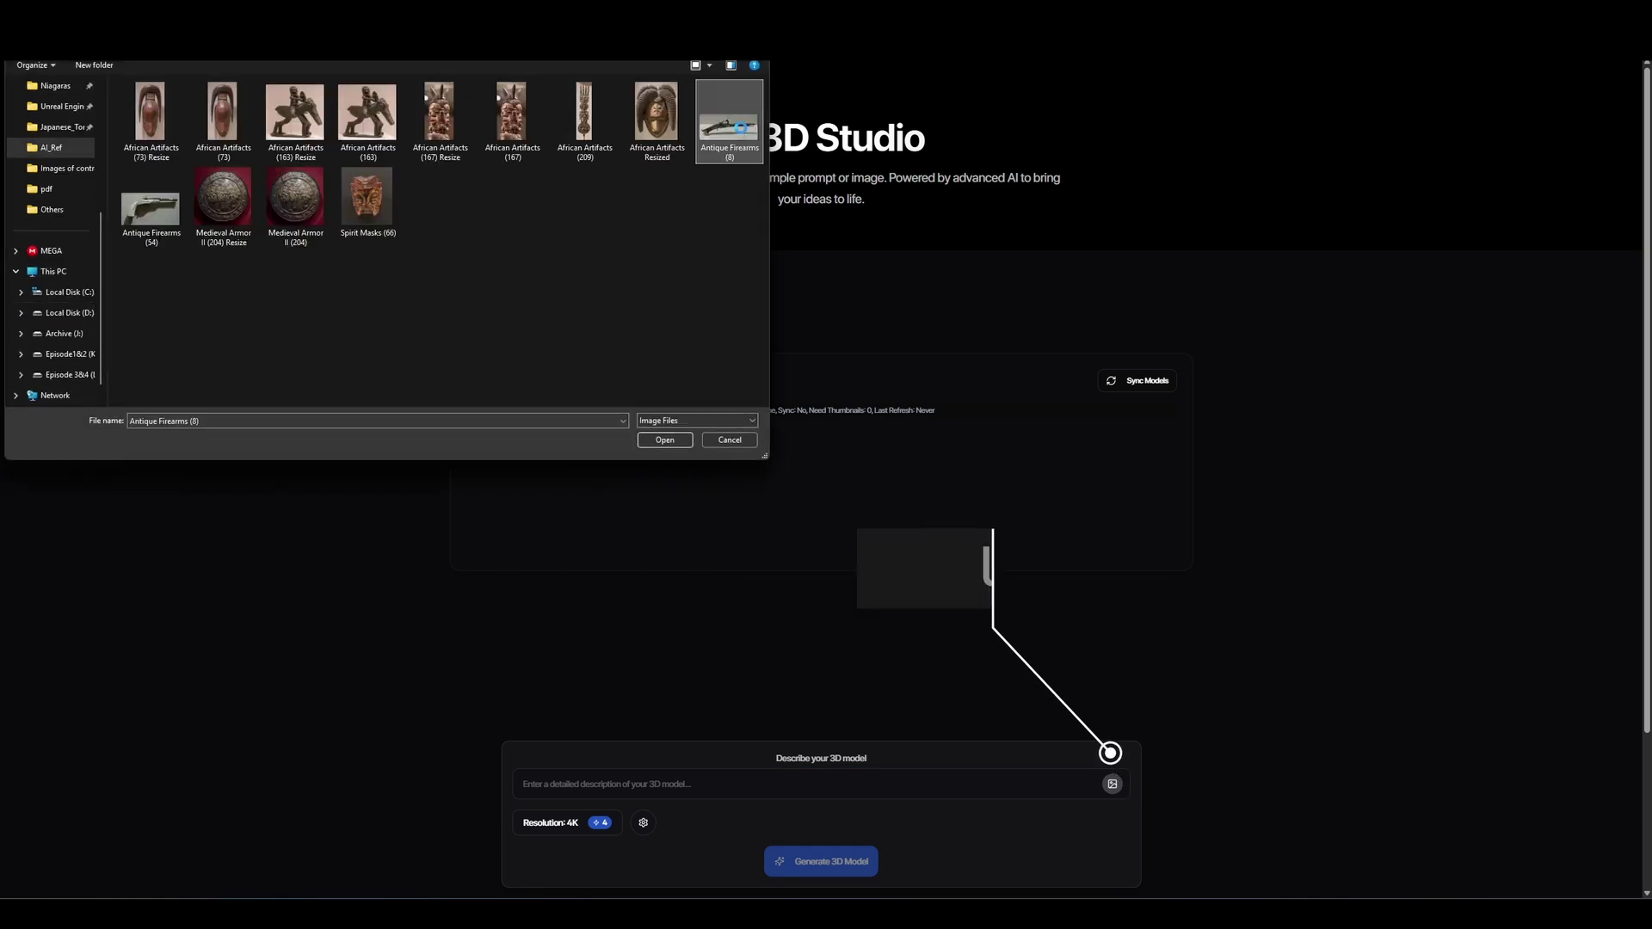
right_click(741, 129)
left_click(749, 156)
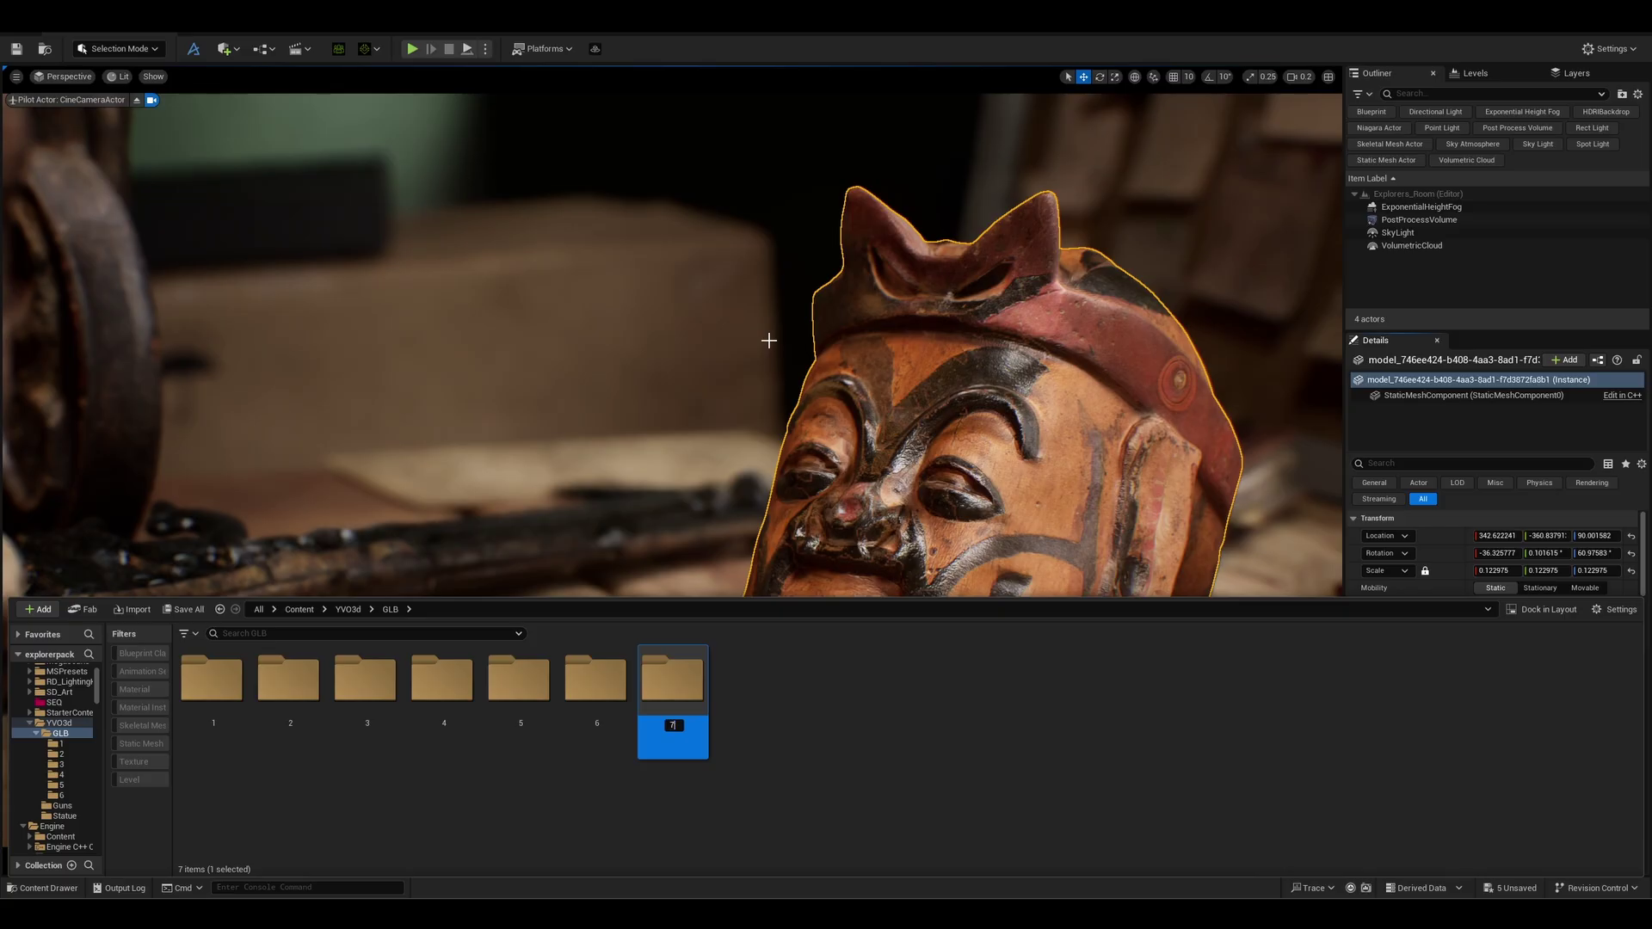
Import the GLB model from Generated_Models/African into content folder 7.
double_click(672, 715)
right_click(585, 718)
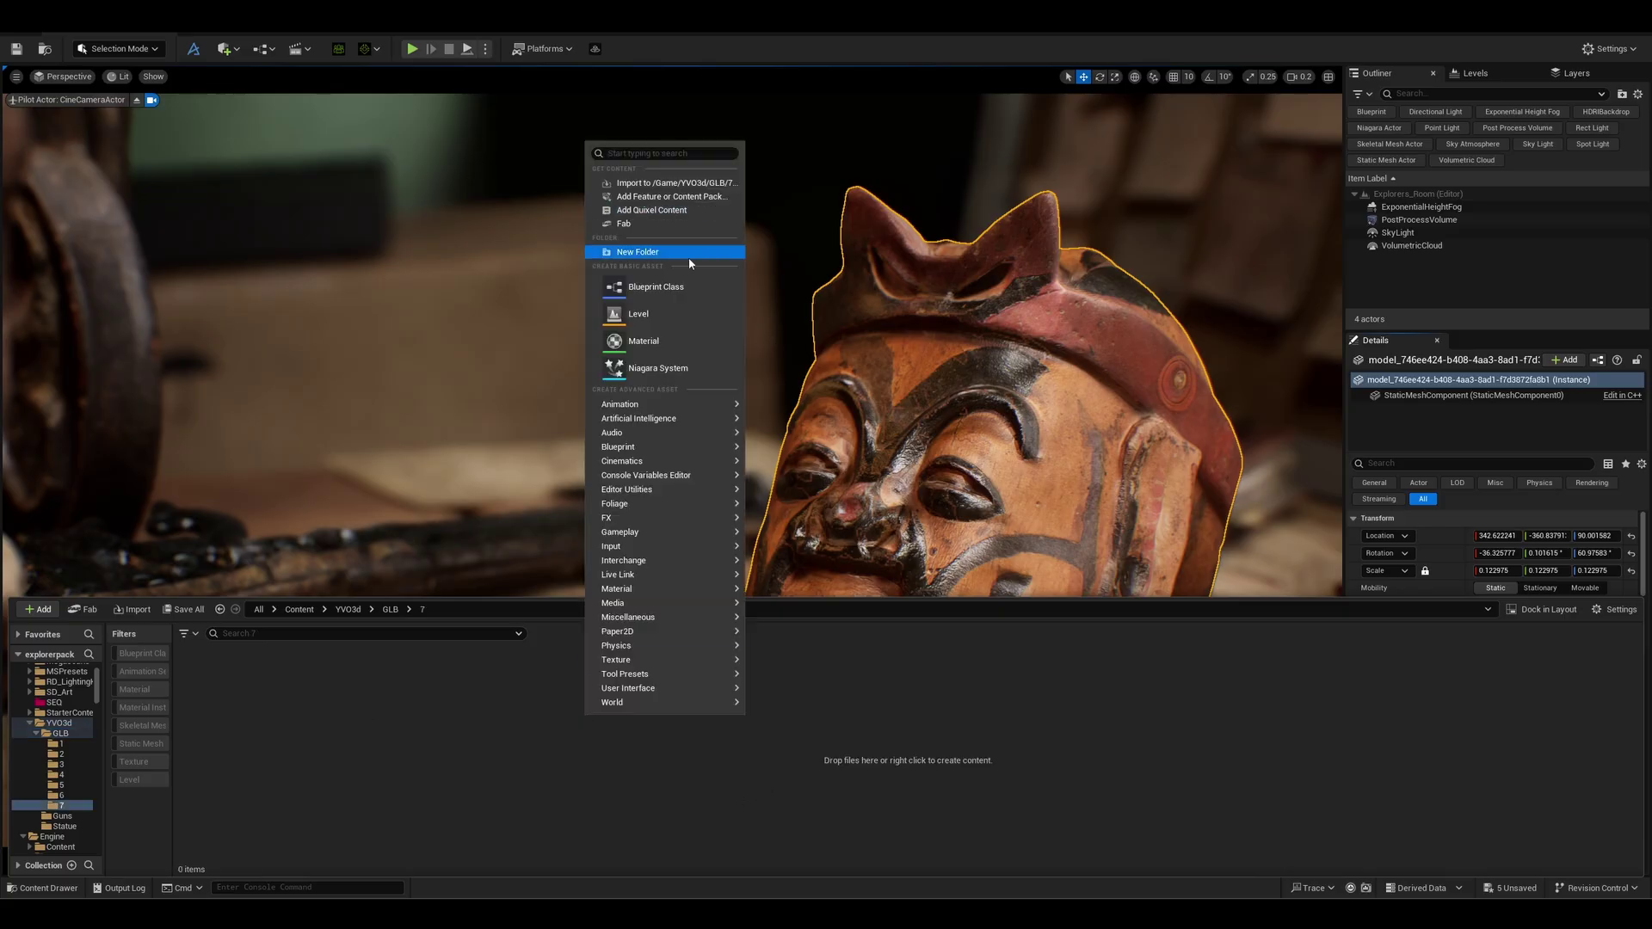
left_click(658, 183)
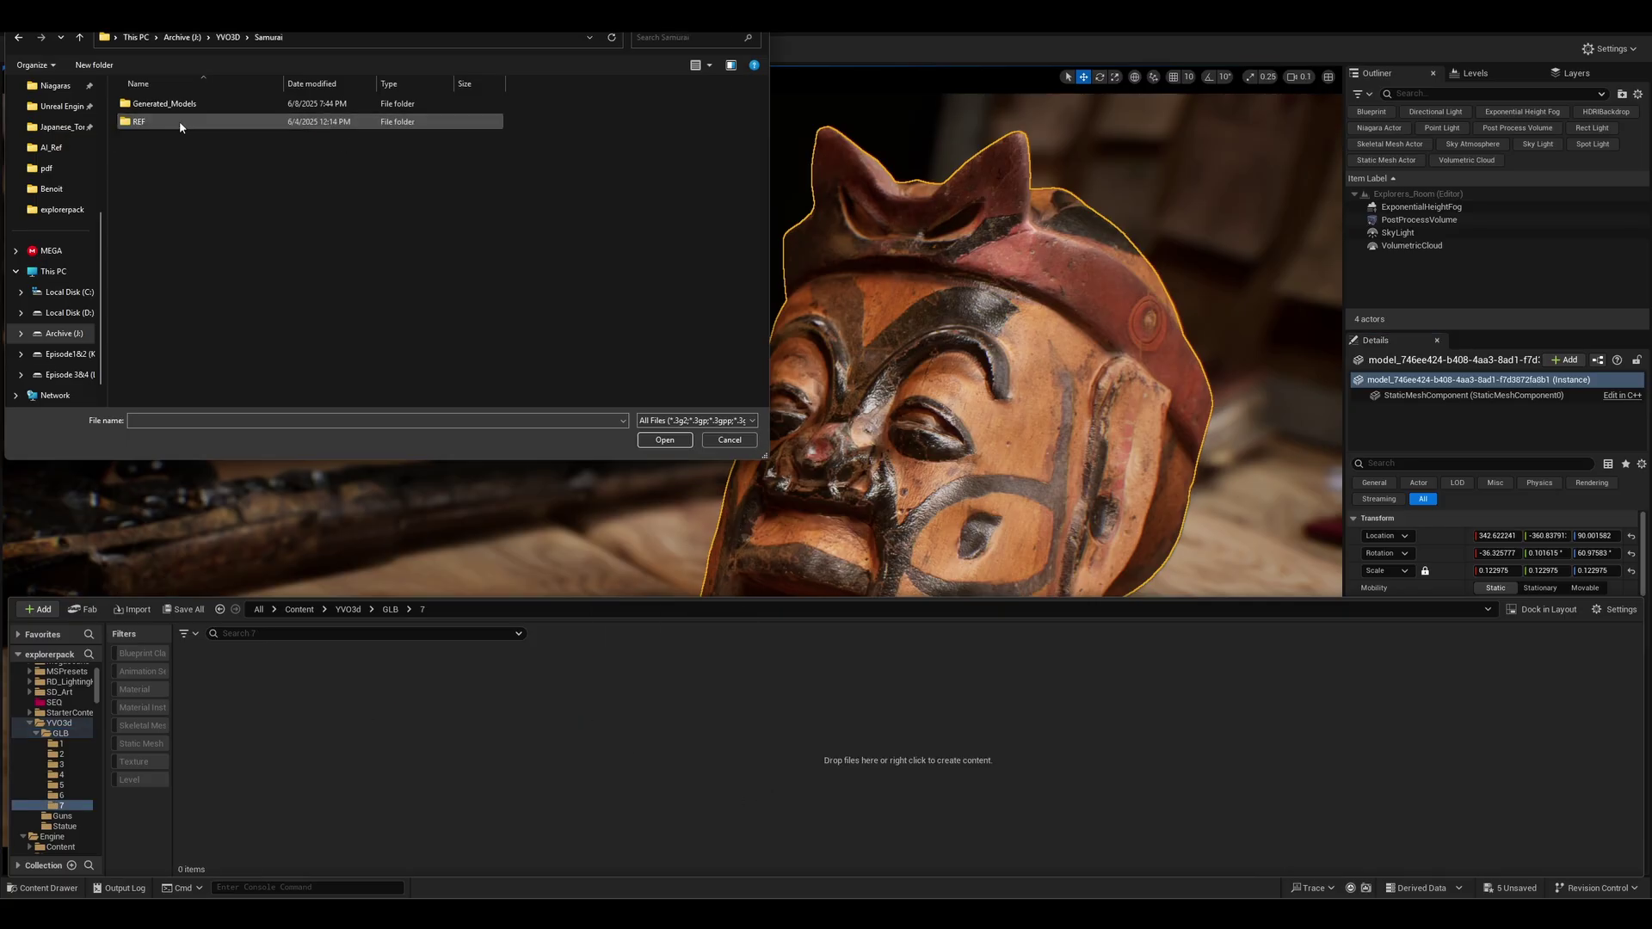
double_click(179, 121)
double_click(187, 105)
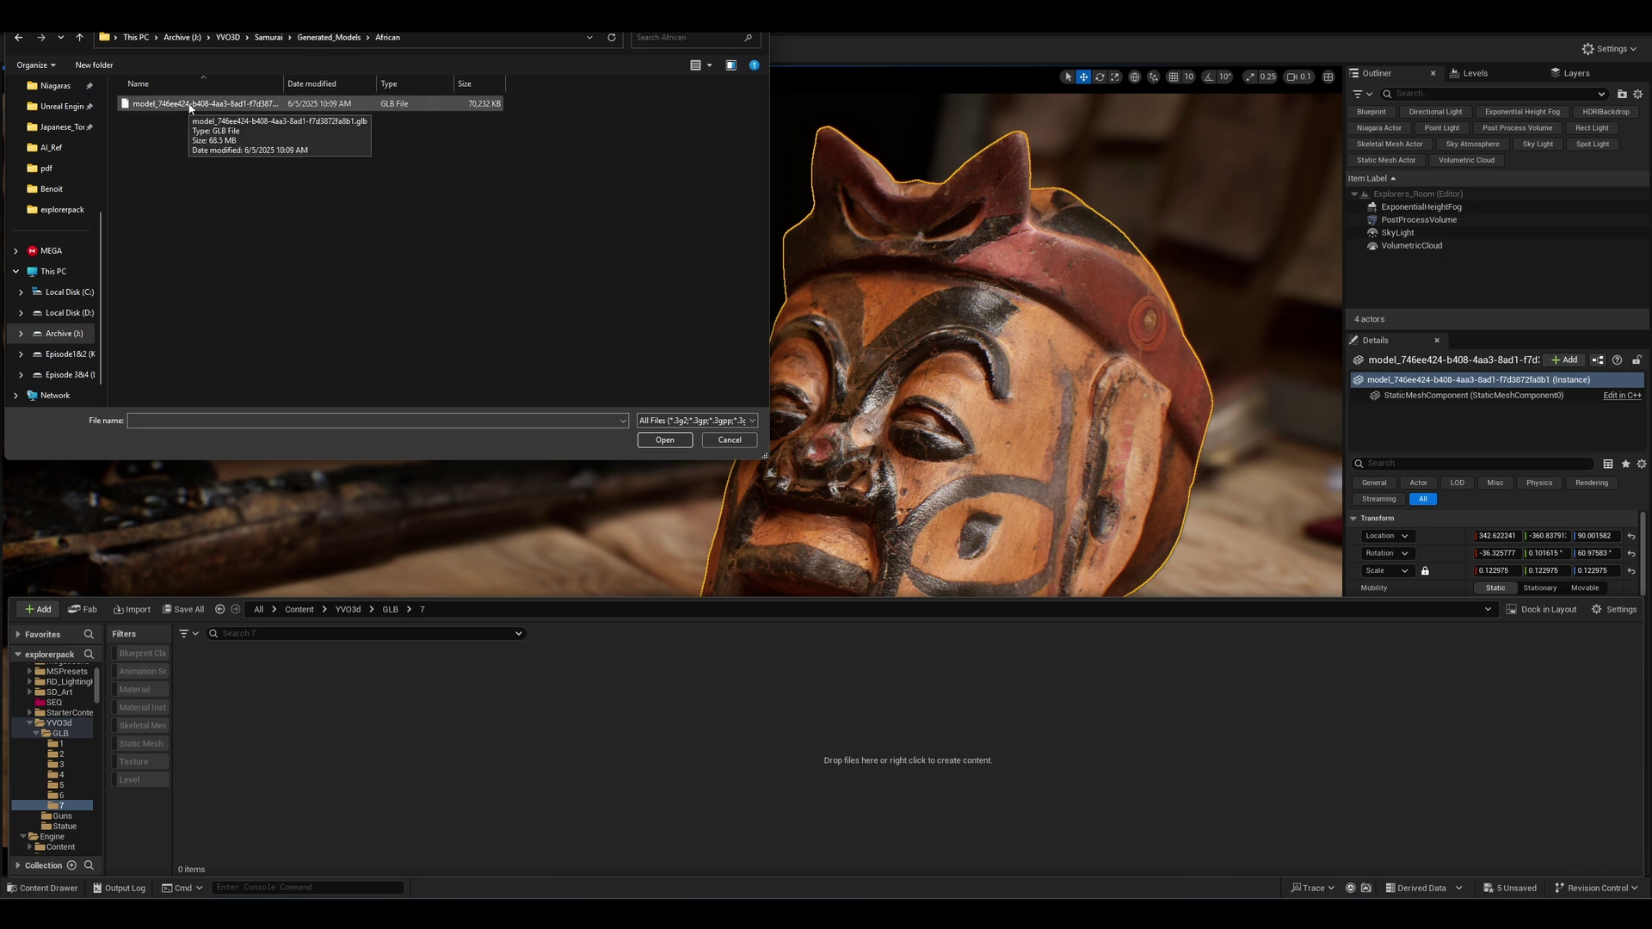
double_click(191, 105)
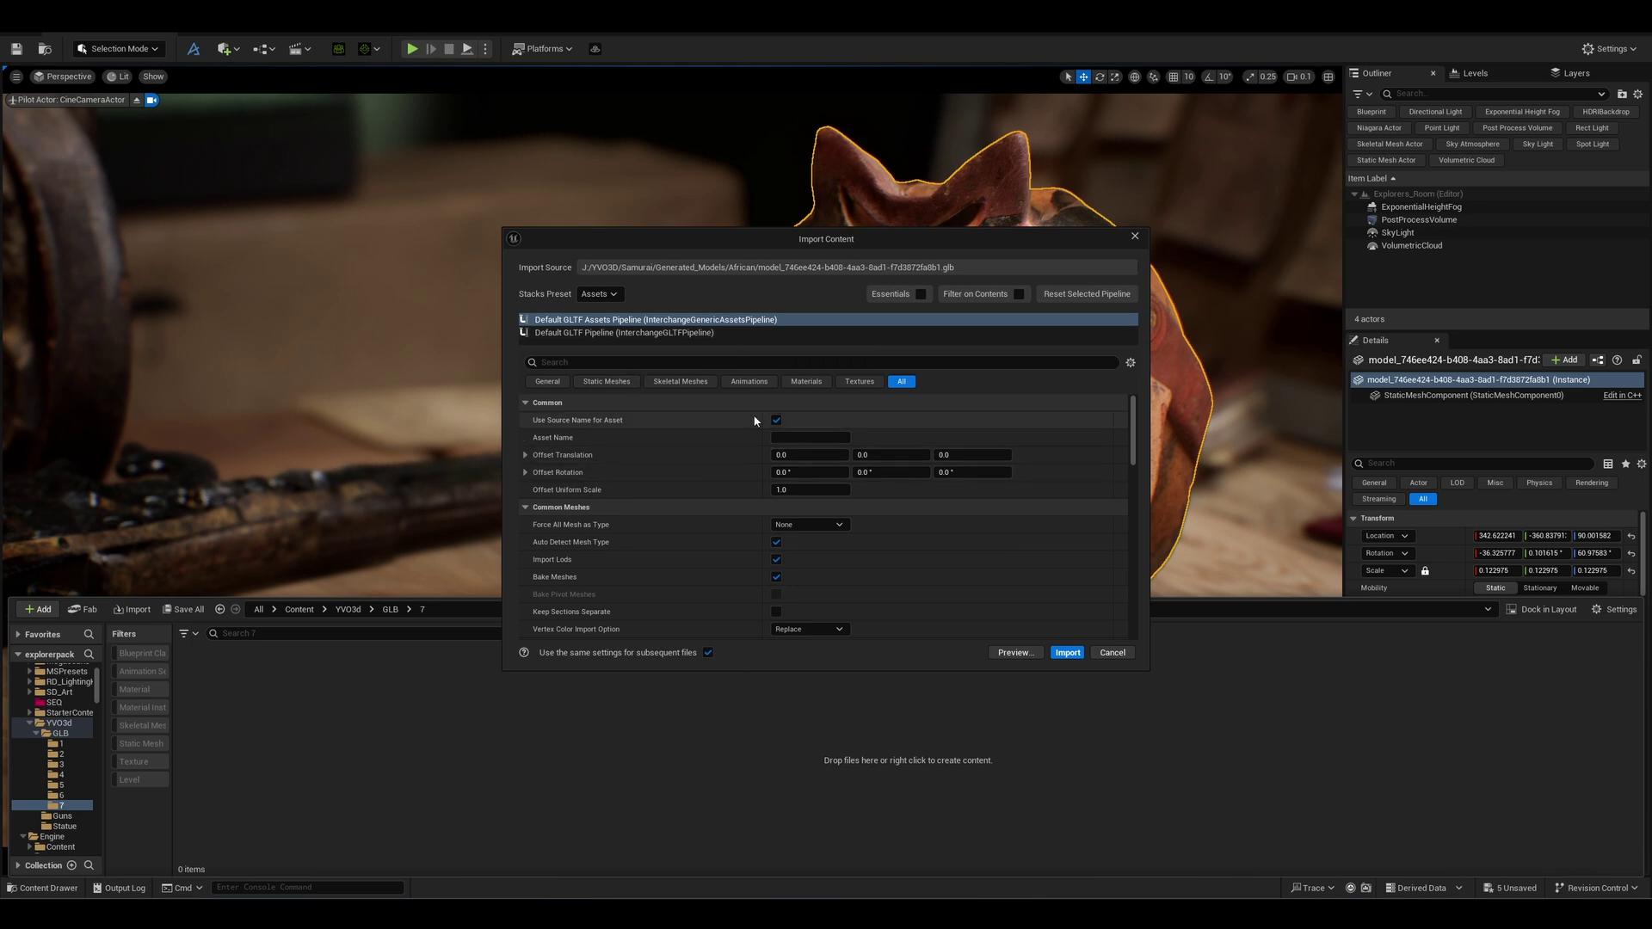
left_click(1067, 652)
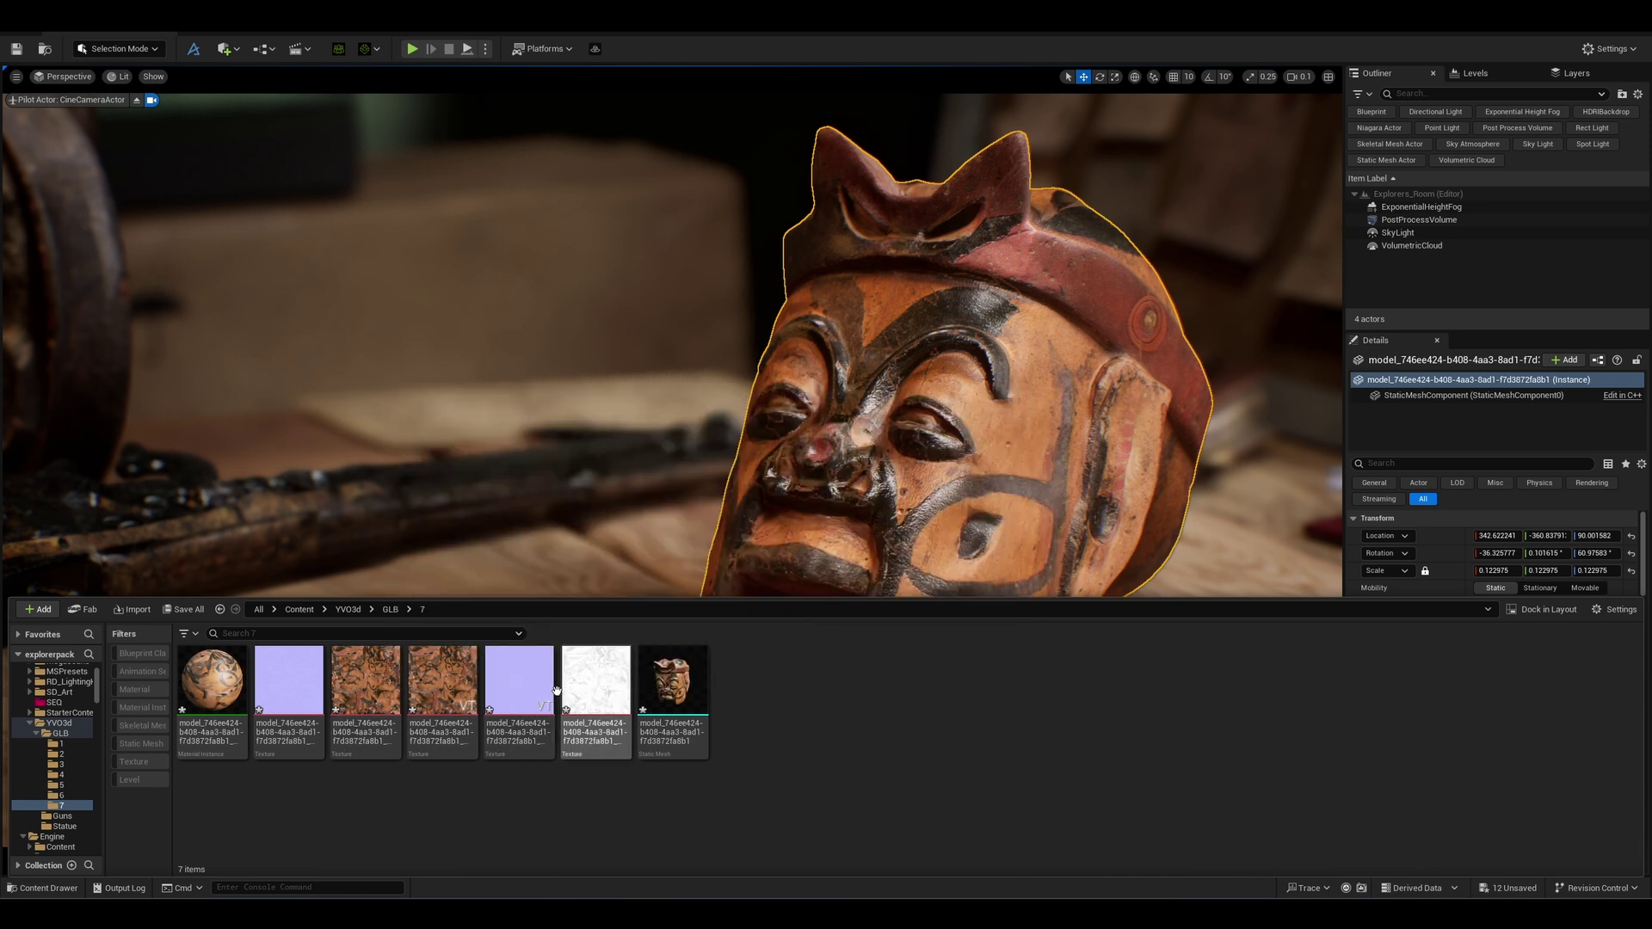
mouse_move(287, 697)
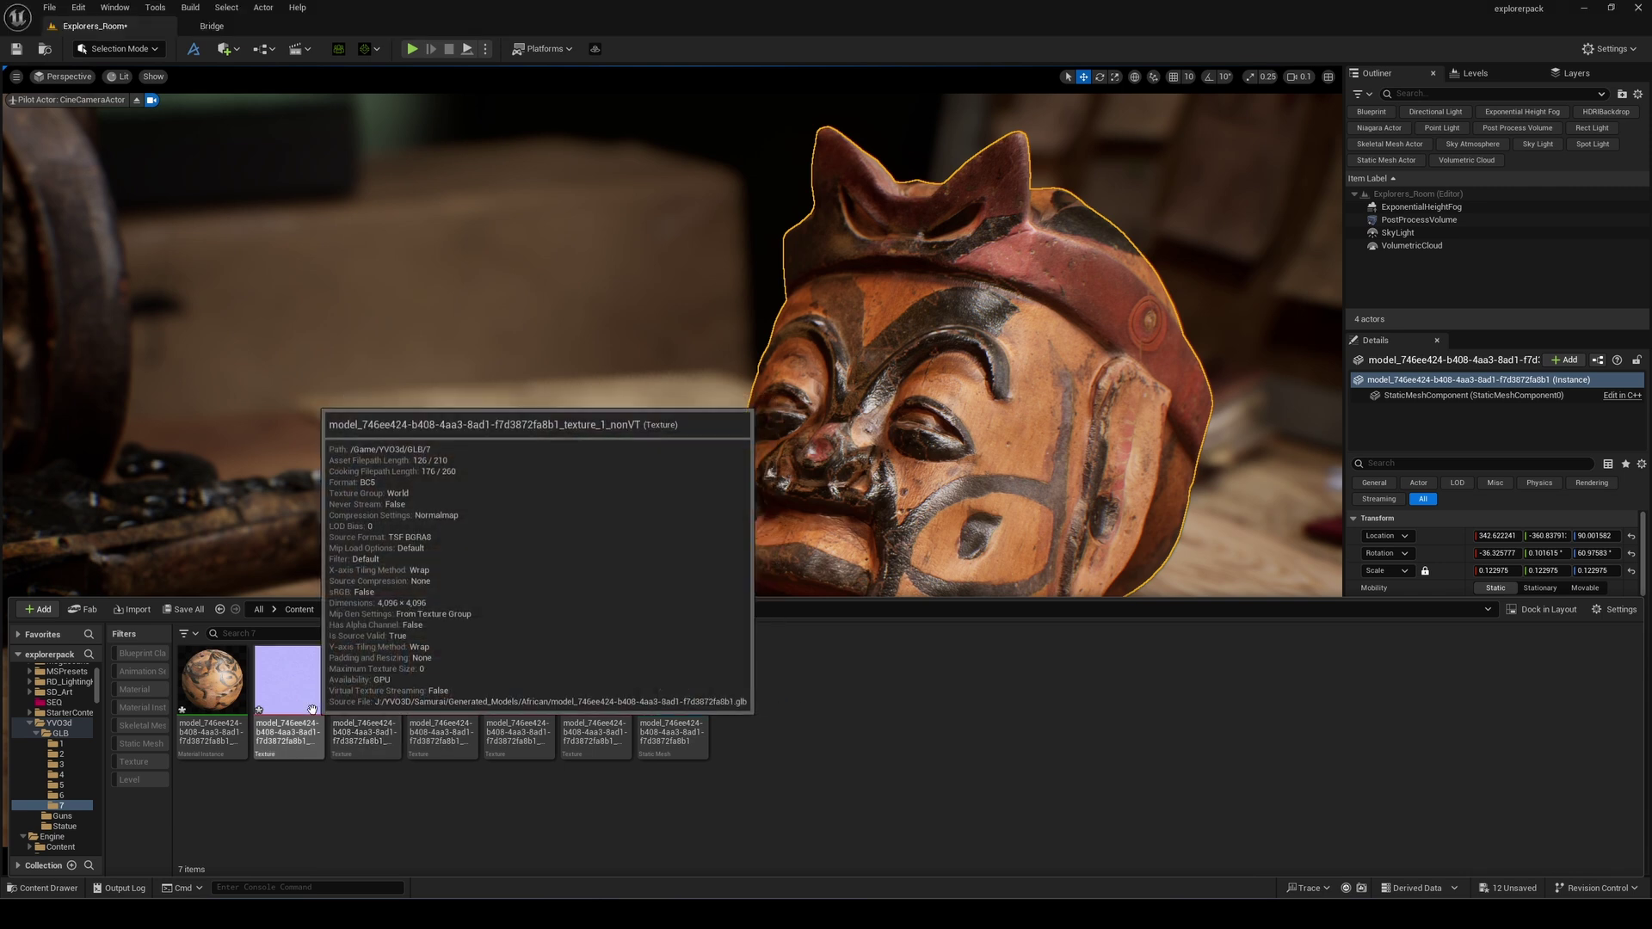
Inspect the mask's material instance and its parents MI_Default_Opaque and M_Default, then close those editors.
double_click(222, 688)
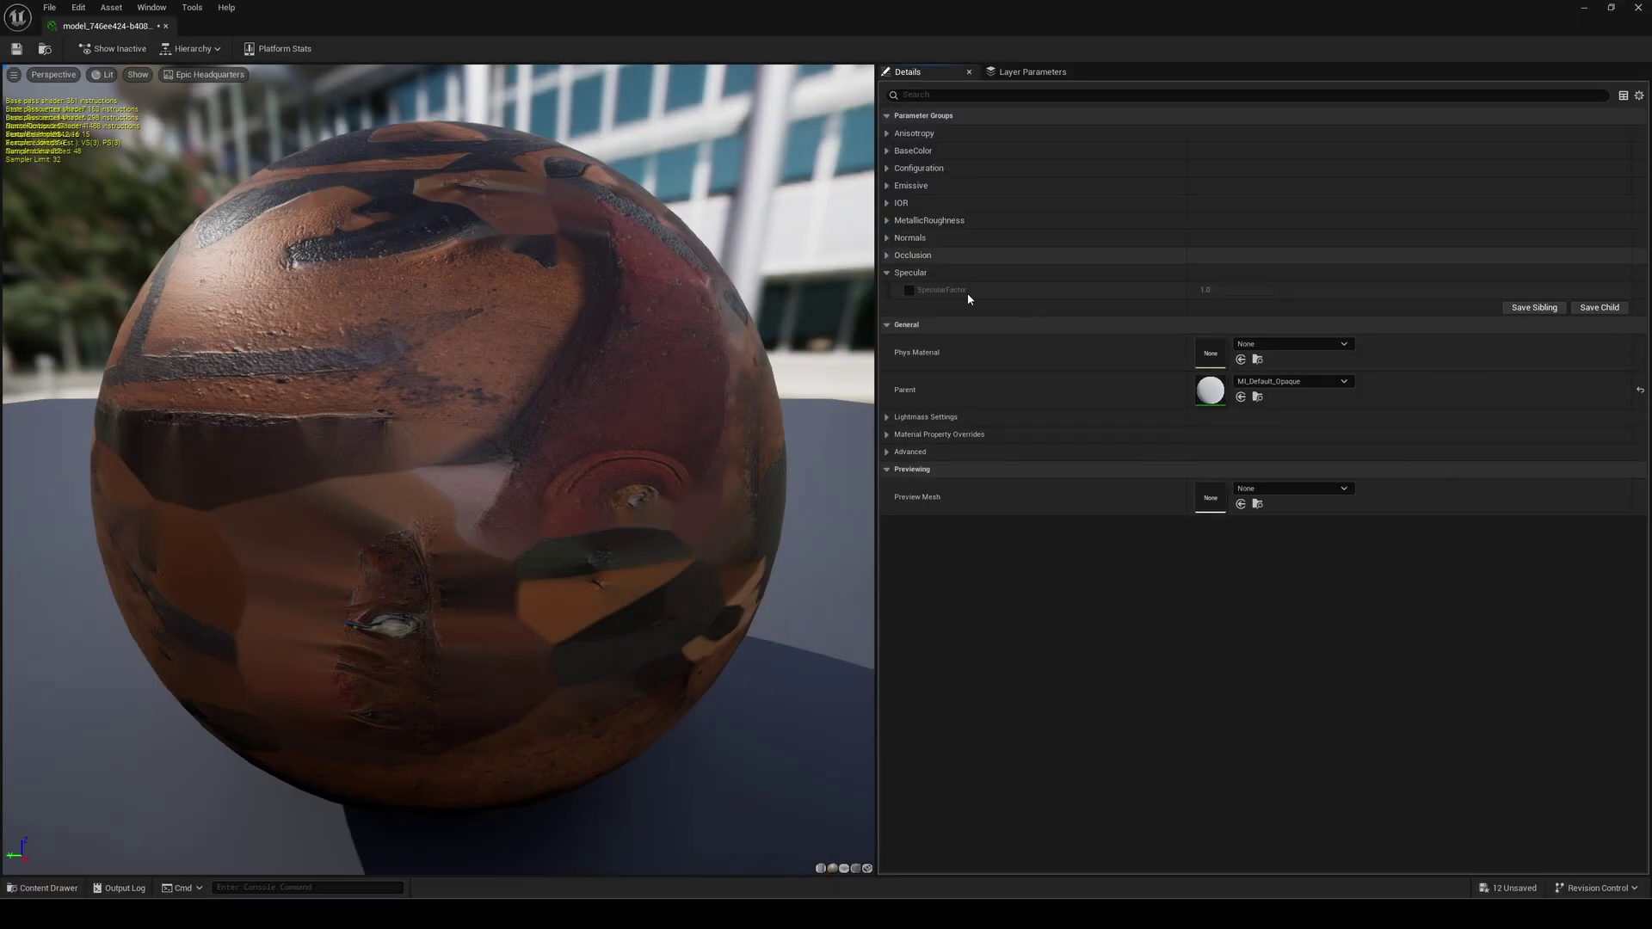
left_click(1257, 397)
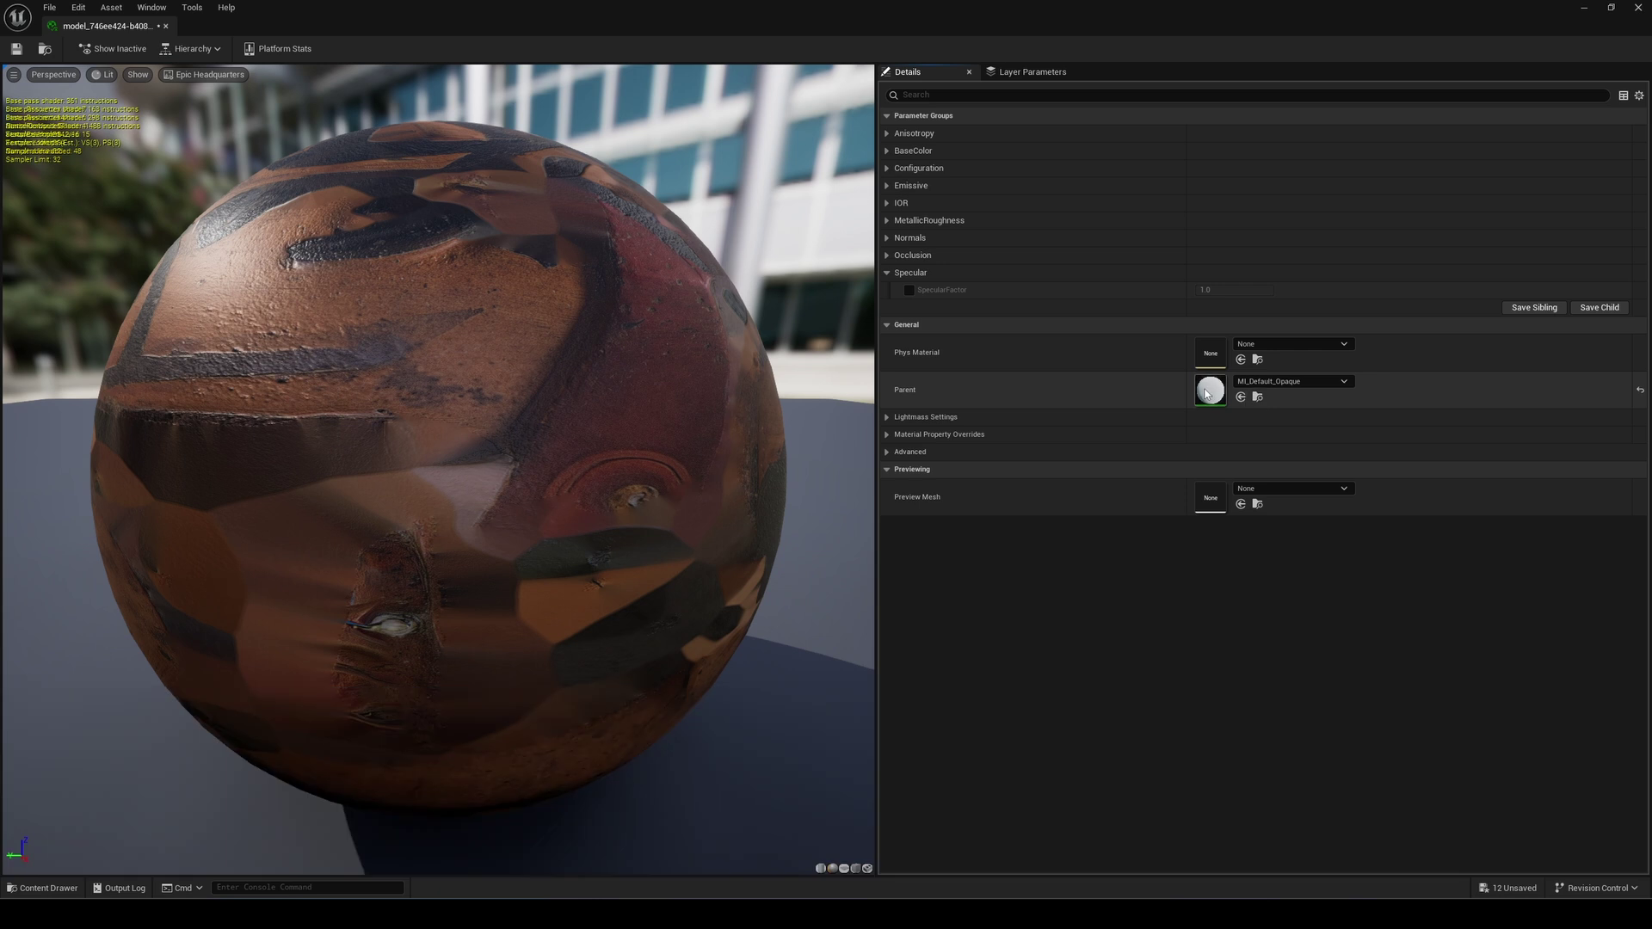
double_click(1208, 393)
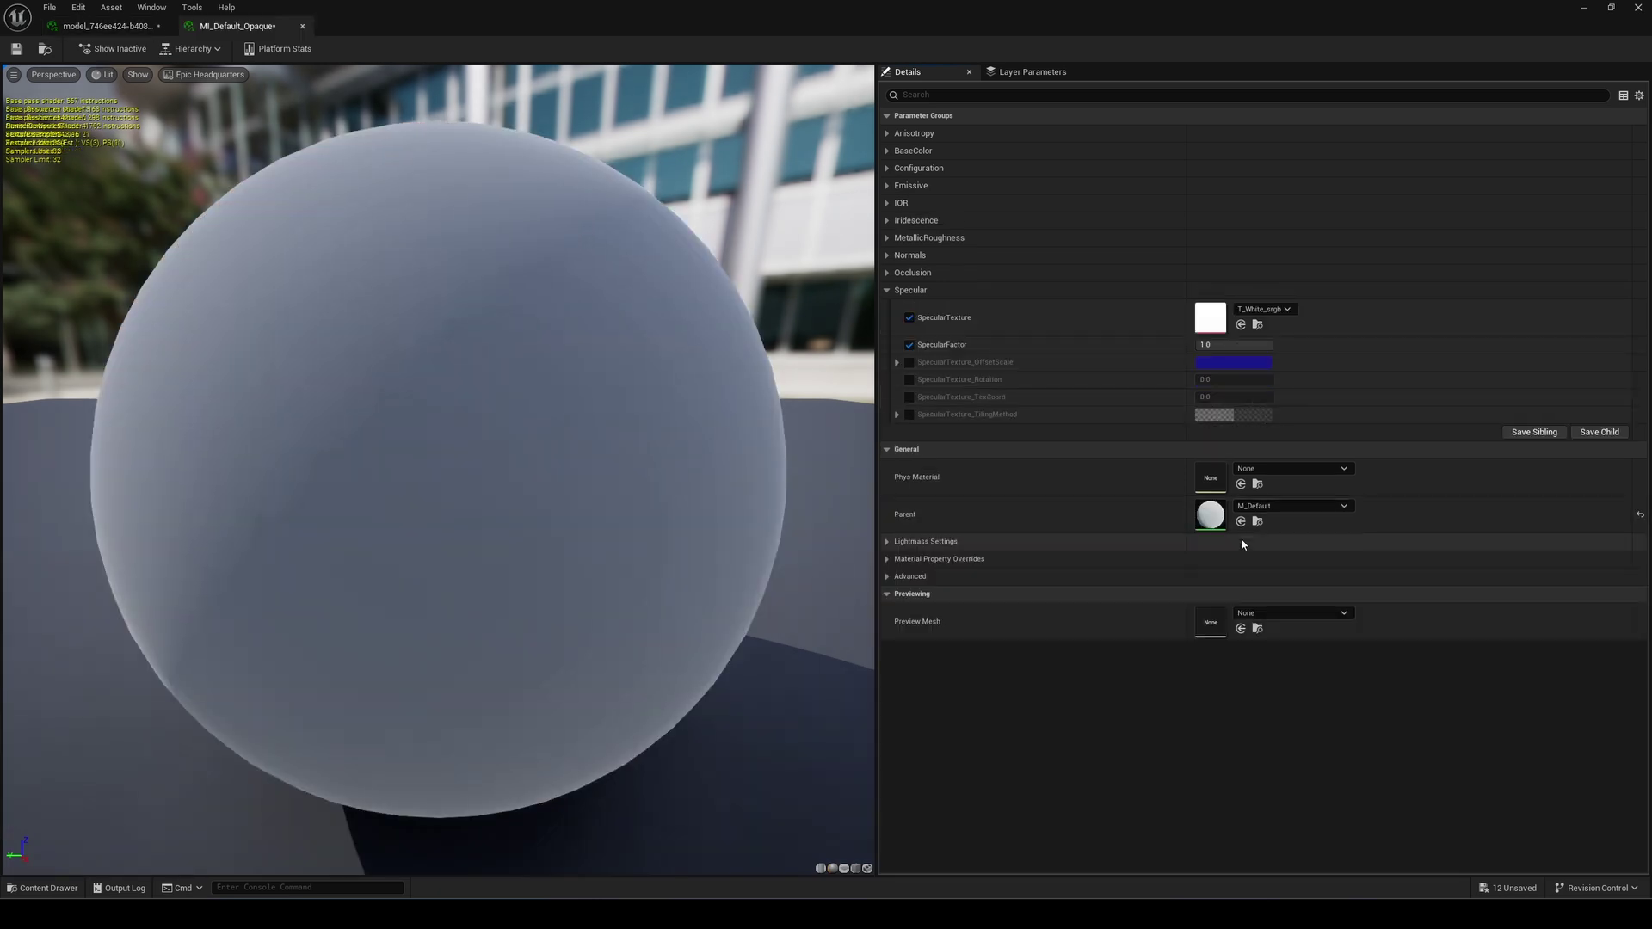
left_click(1258, 520)
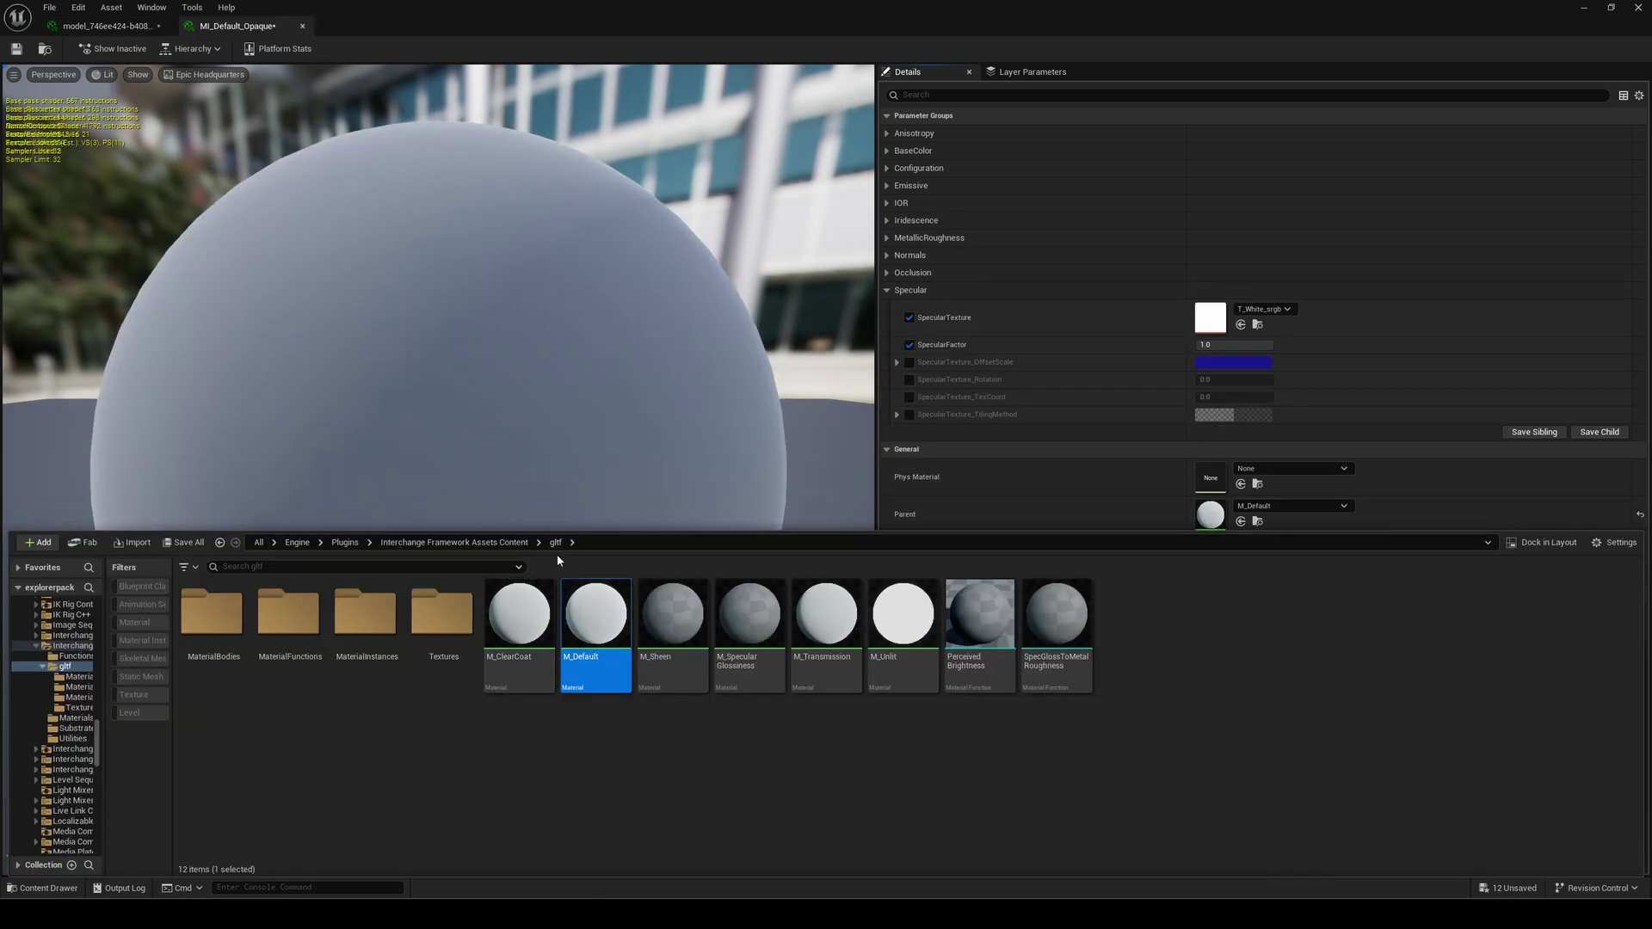
left_click(303, 27)
left_click(166, 26)
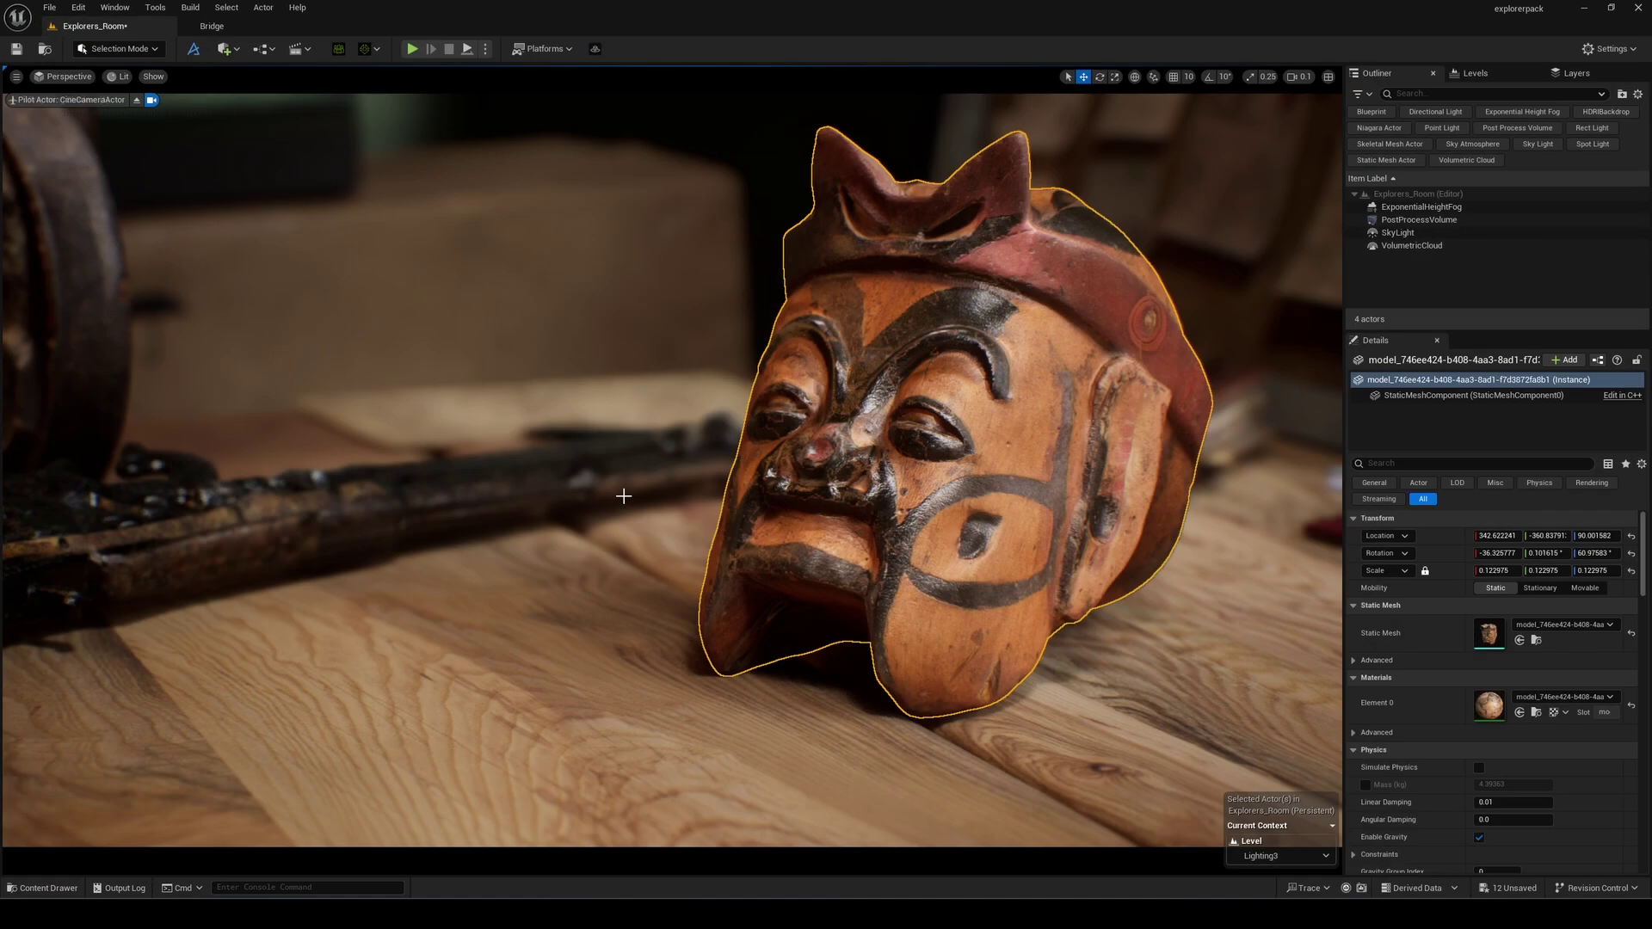
Create a new material in folder 7 and start naming it M_A.
key("ctrl+space")
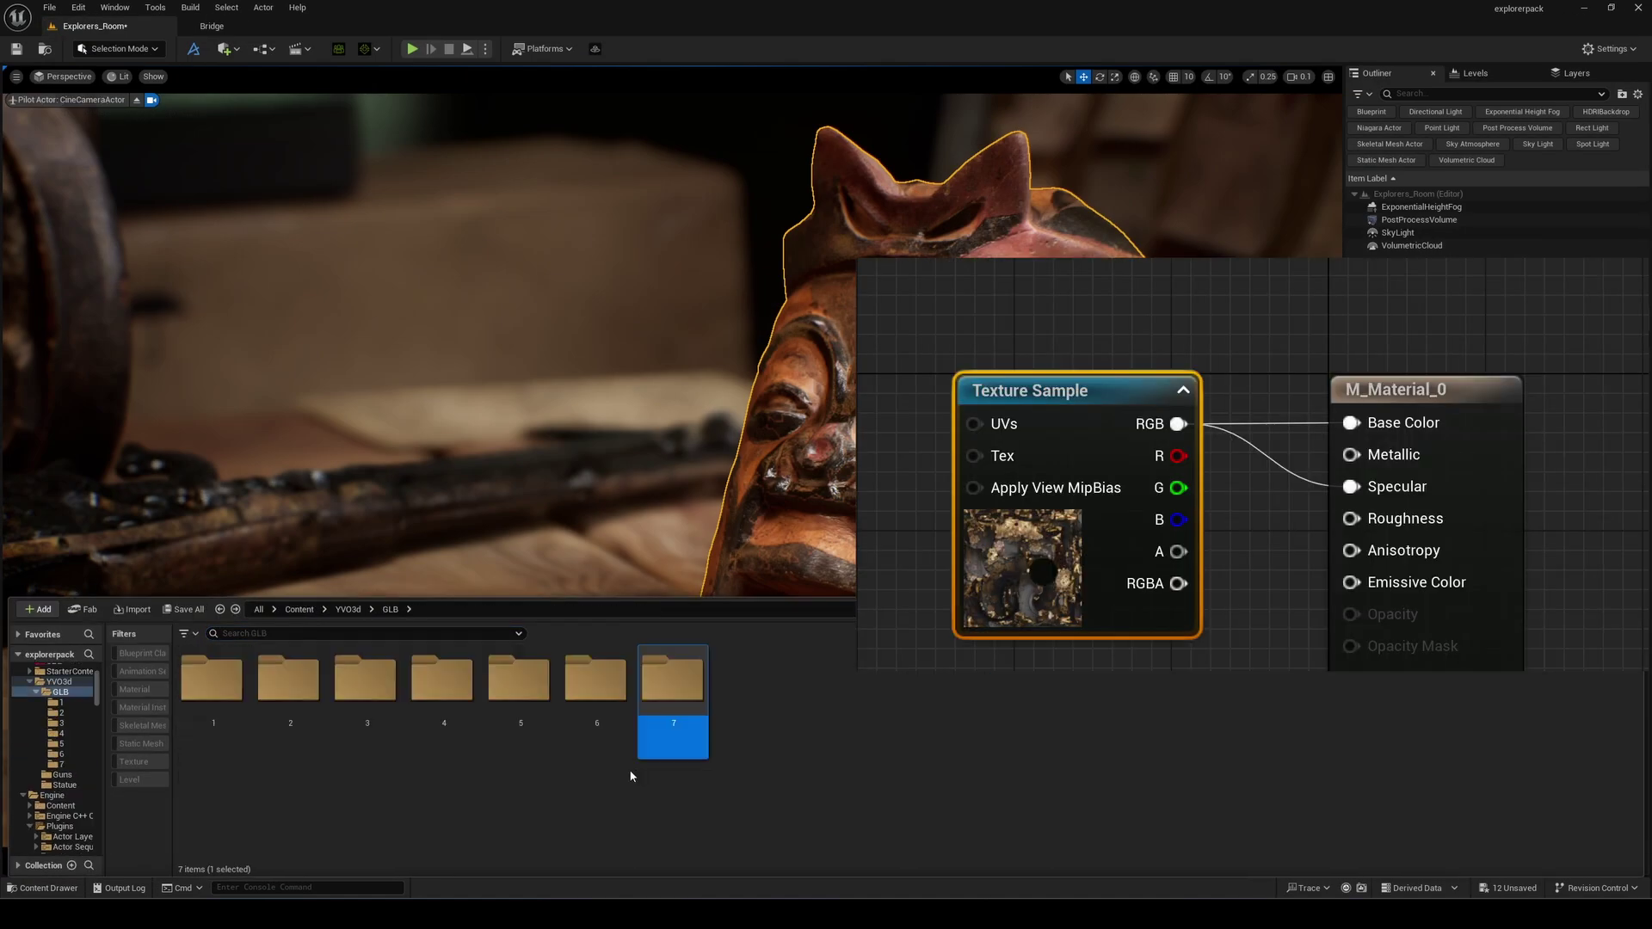
left_click(219, 681)
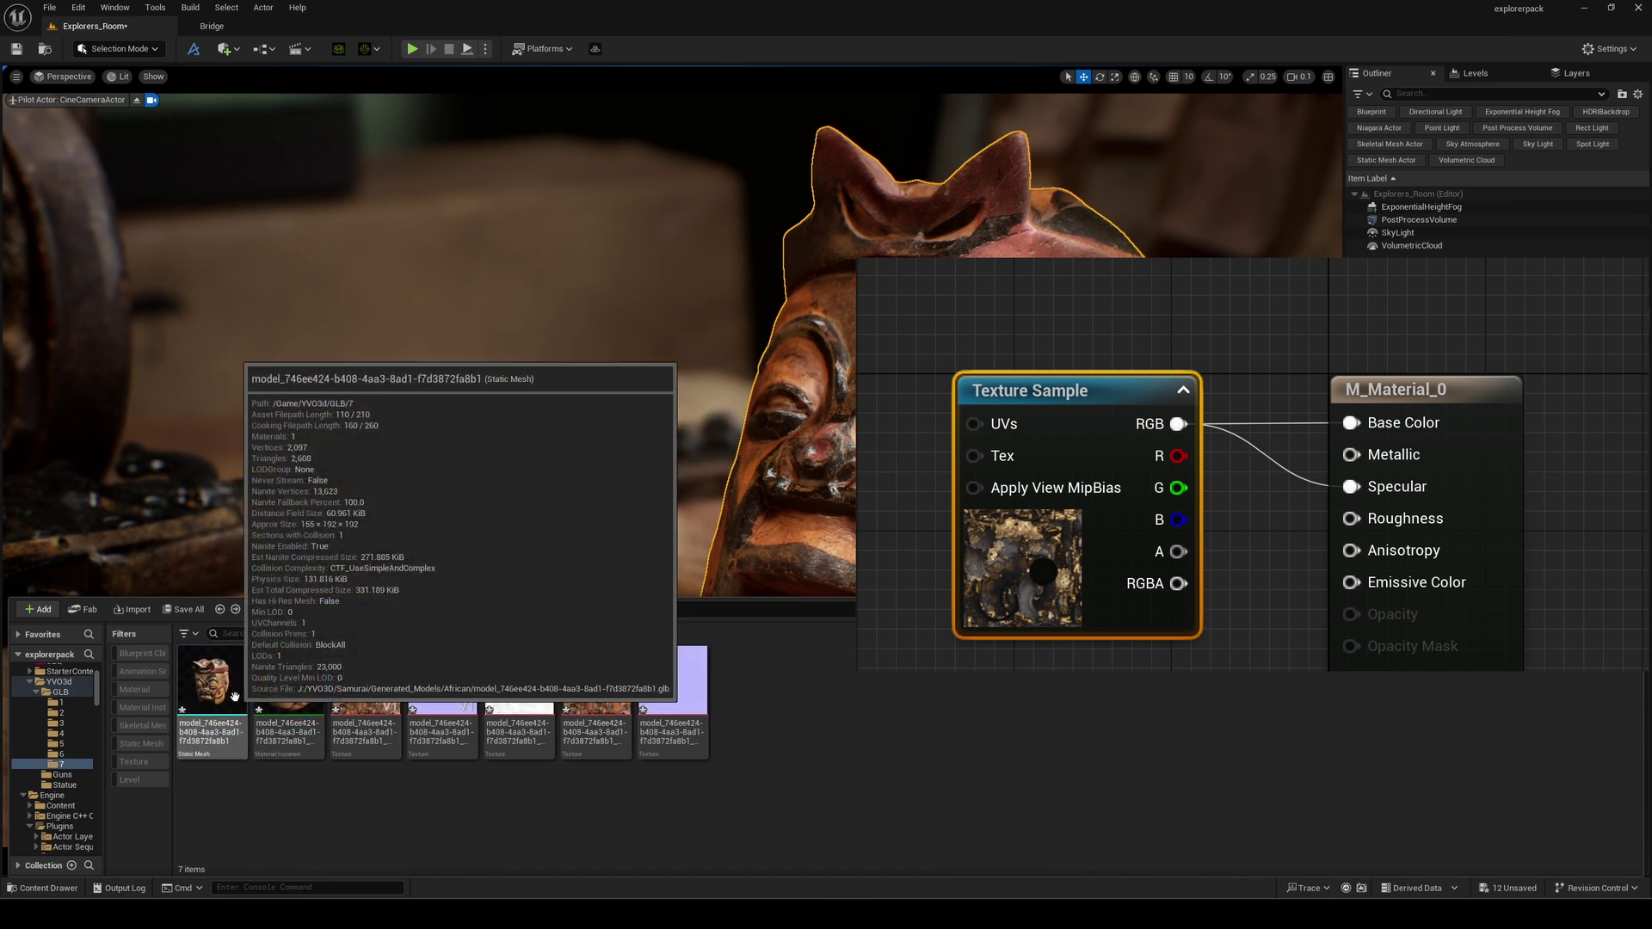
right_click(834, 732)
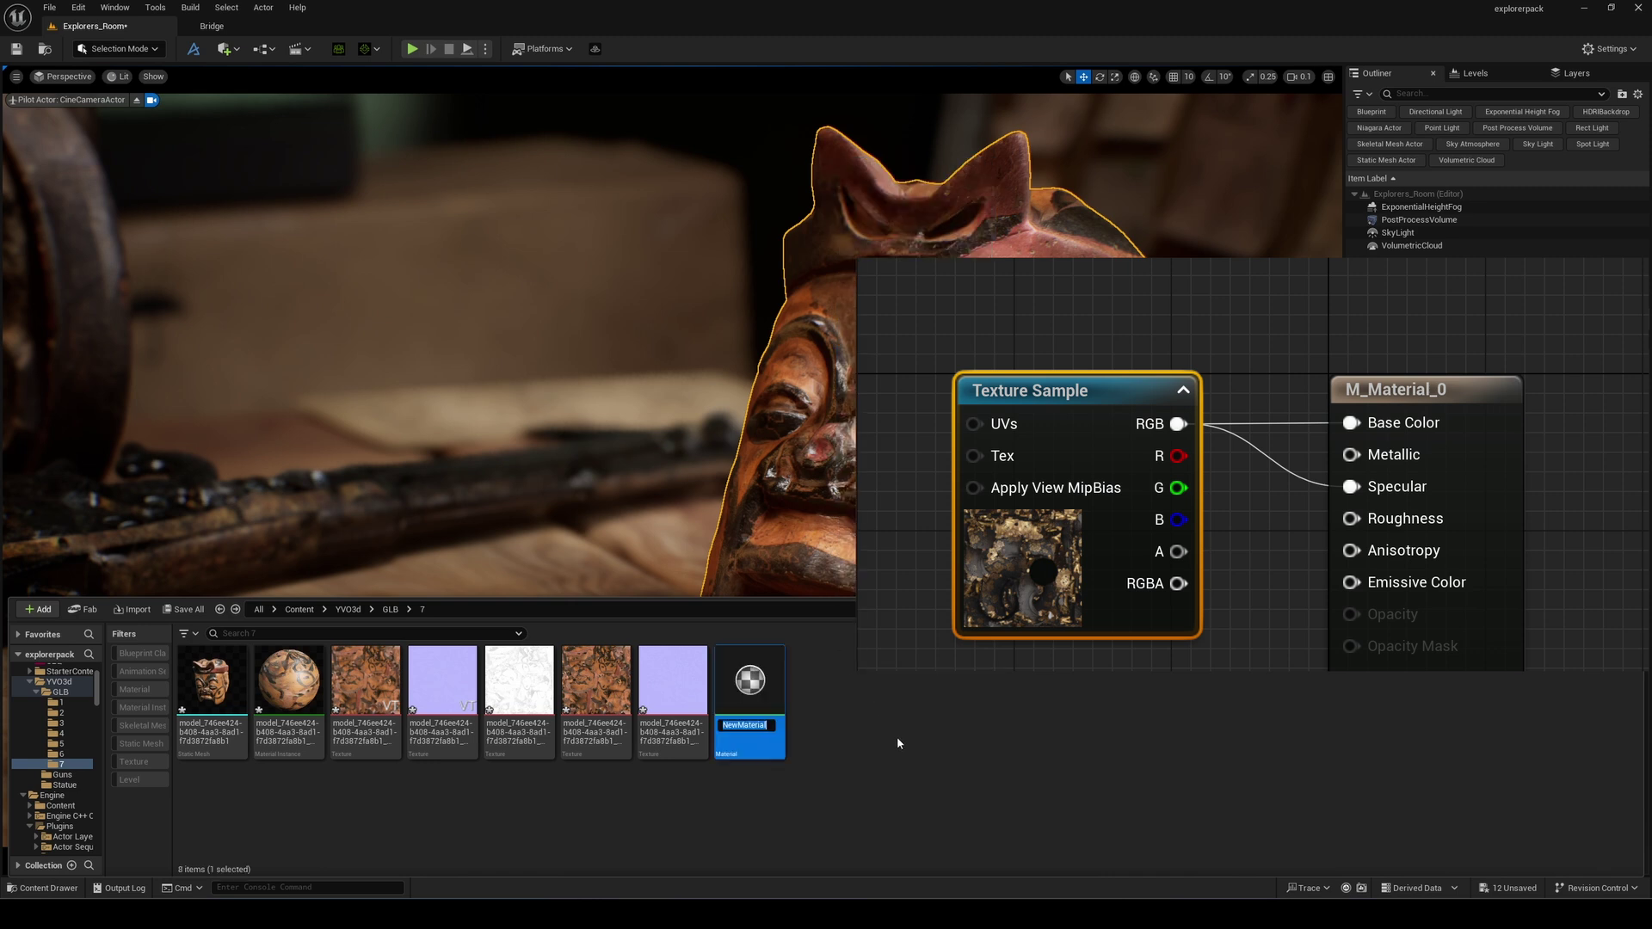
type("M_A")
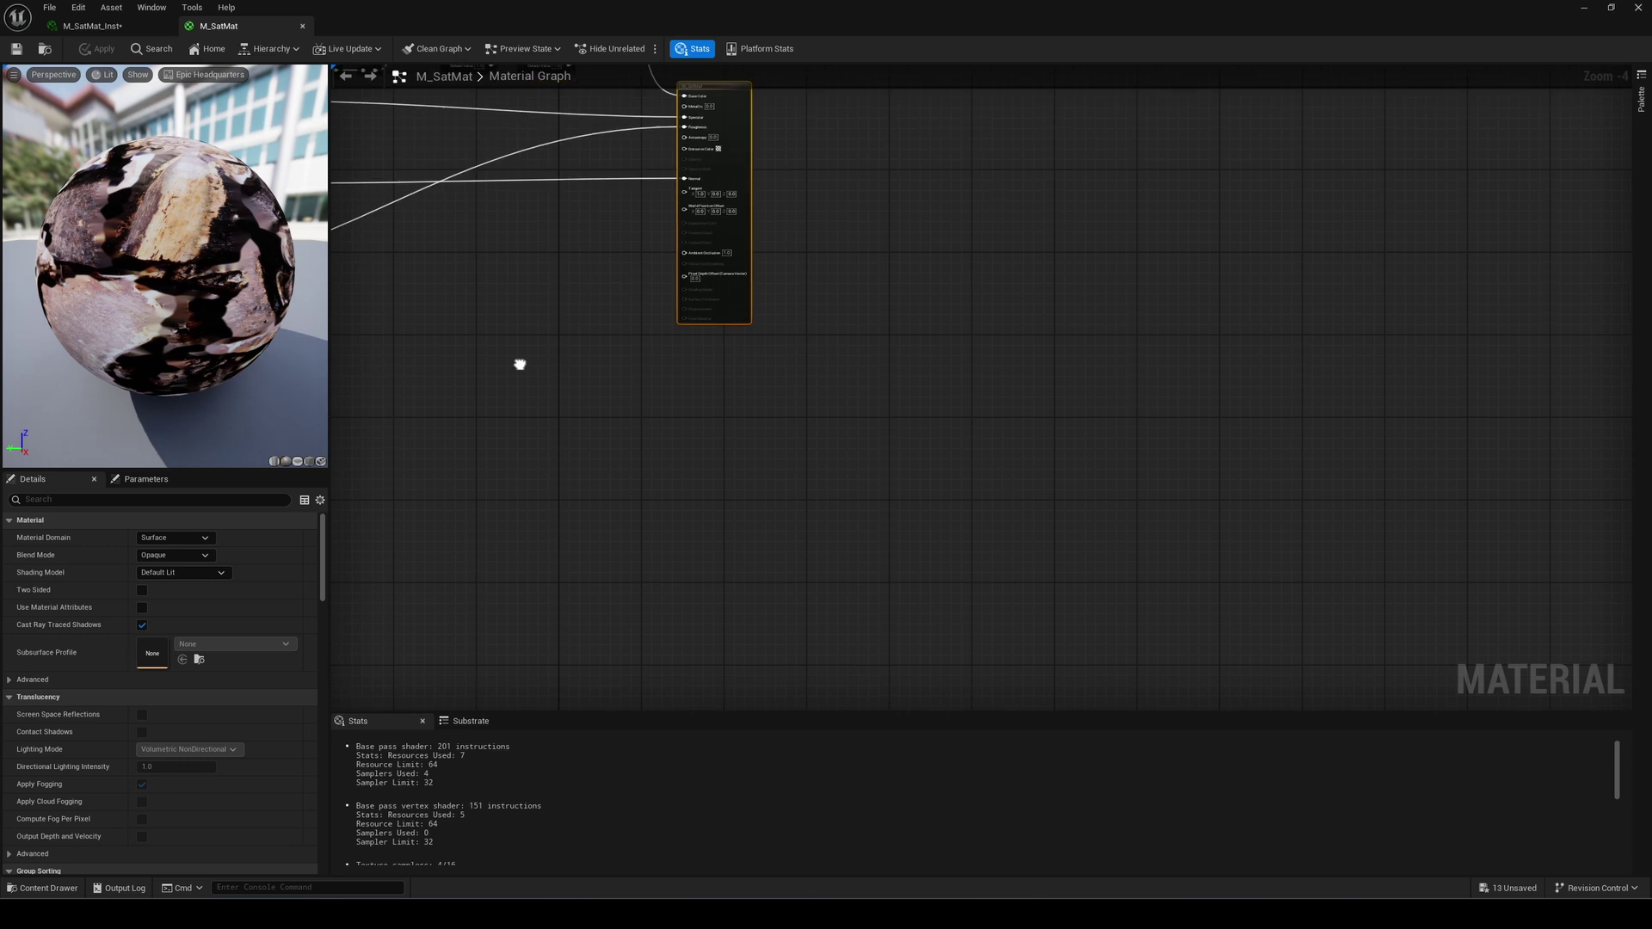
Review the M_SatMat graph and apply M_SatMat_Inst to the mask.
right_click_drag(520, 364, 892, 465)
scroll(825, 251, "up", 2)
scroll(824, 250, "up", 1)
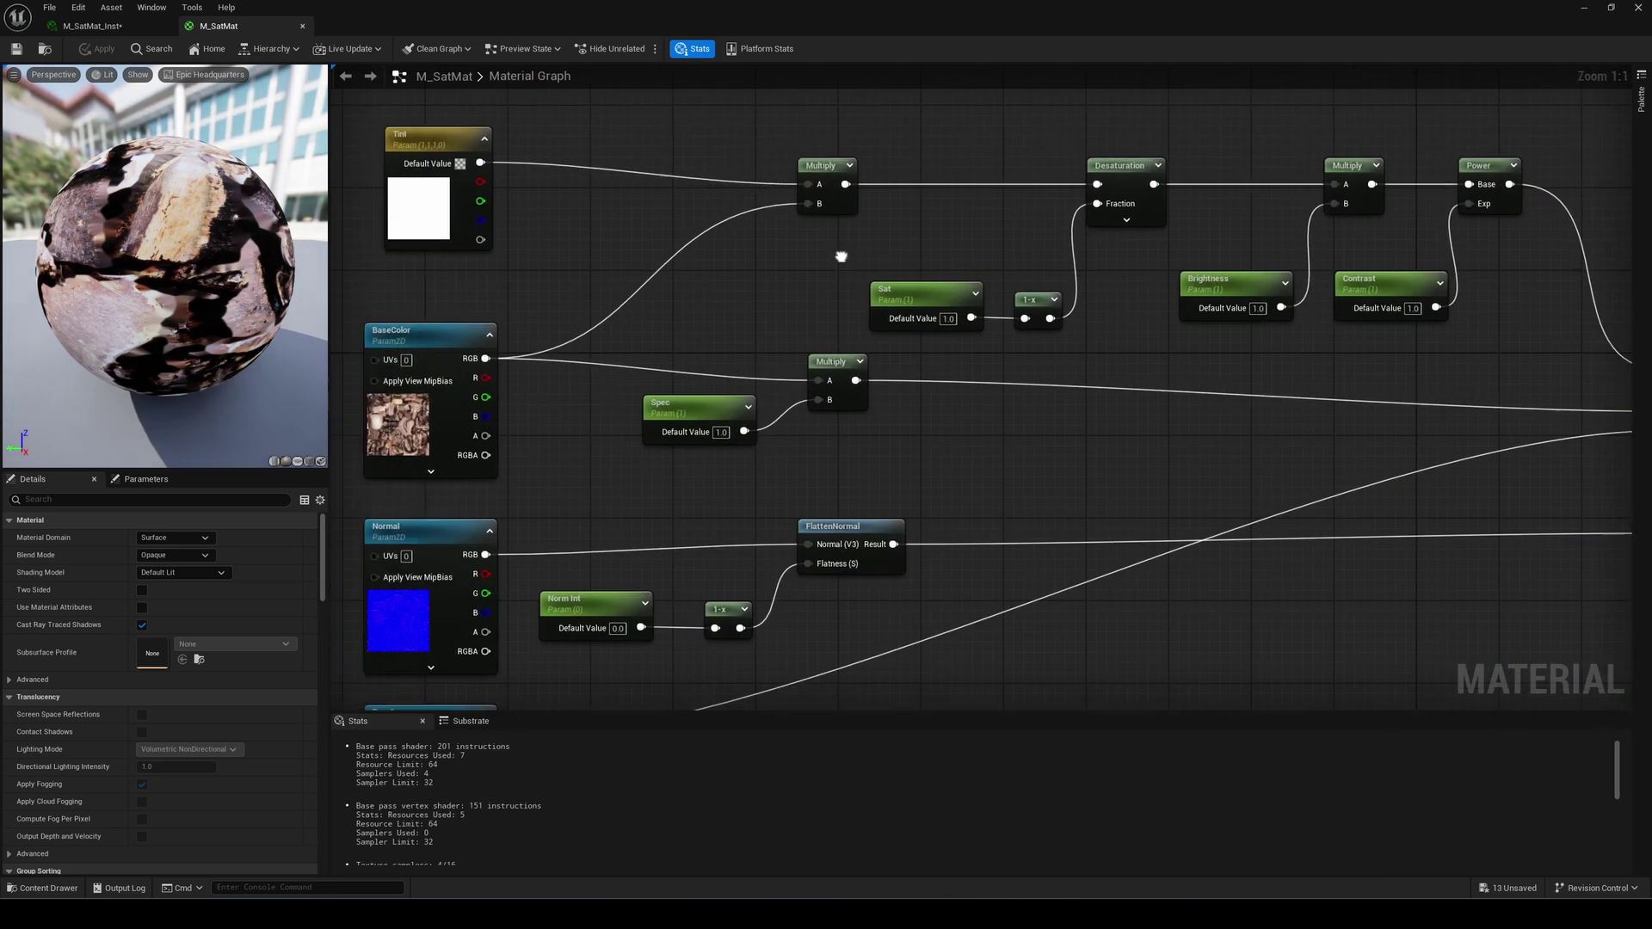
scroll(905, 220, "up", 1)
right_click_drag(905, 220, 773, 201)
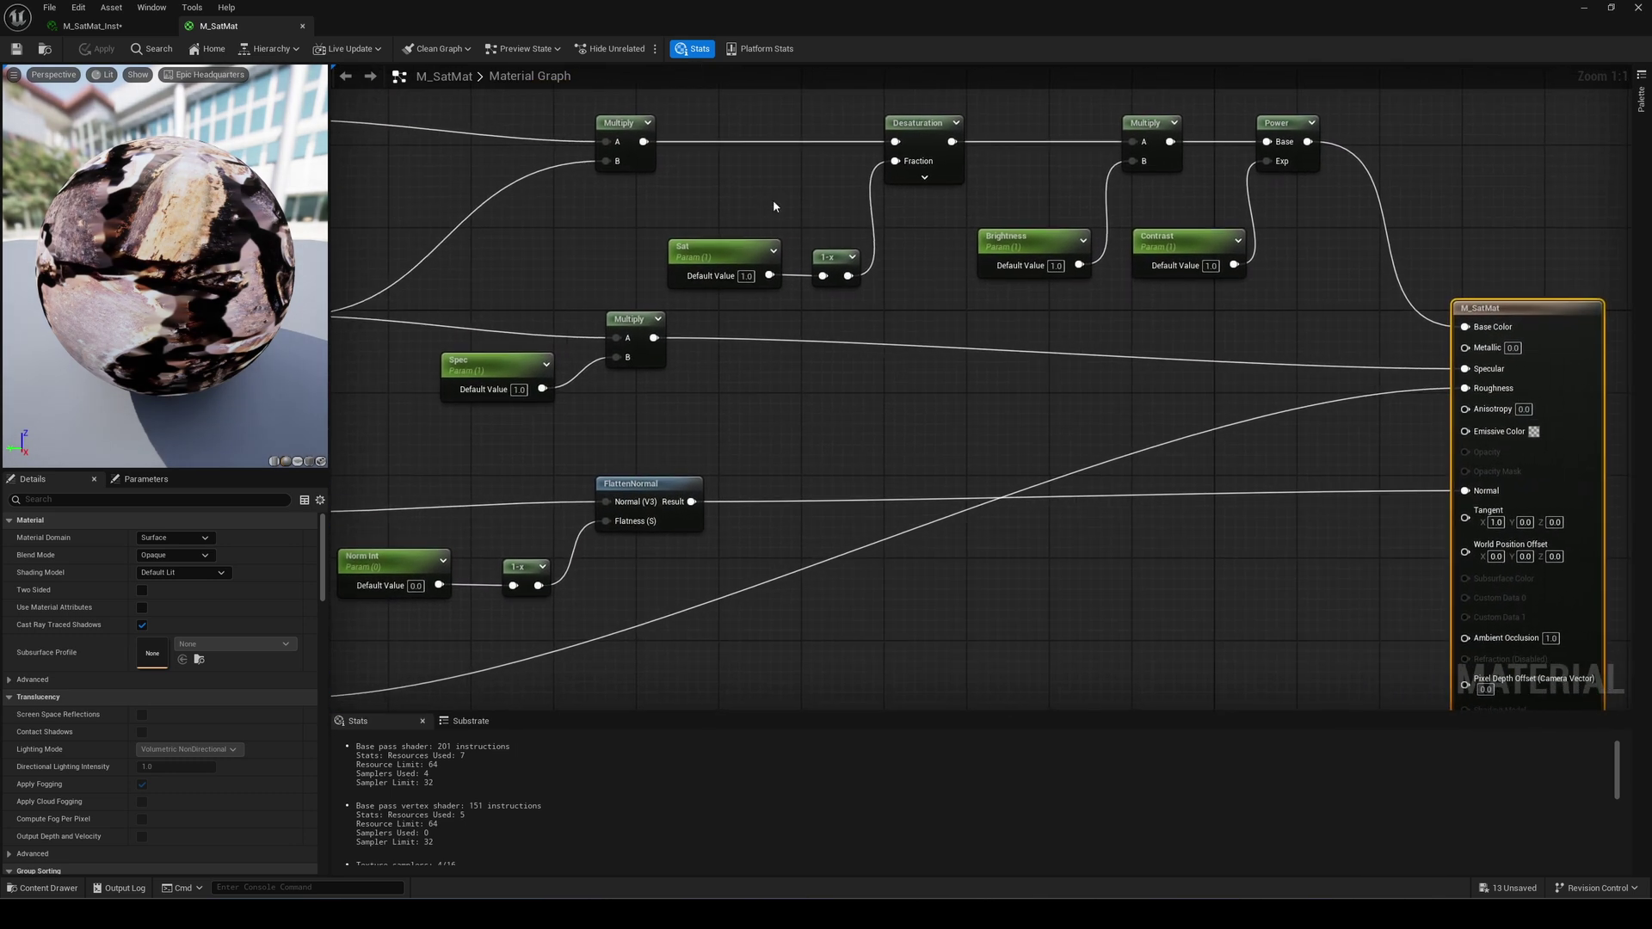
scroll(721, 366, "down", 4)
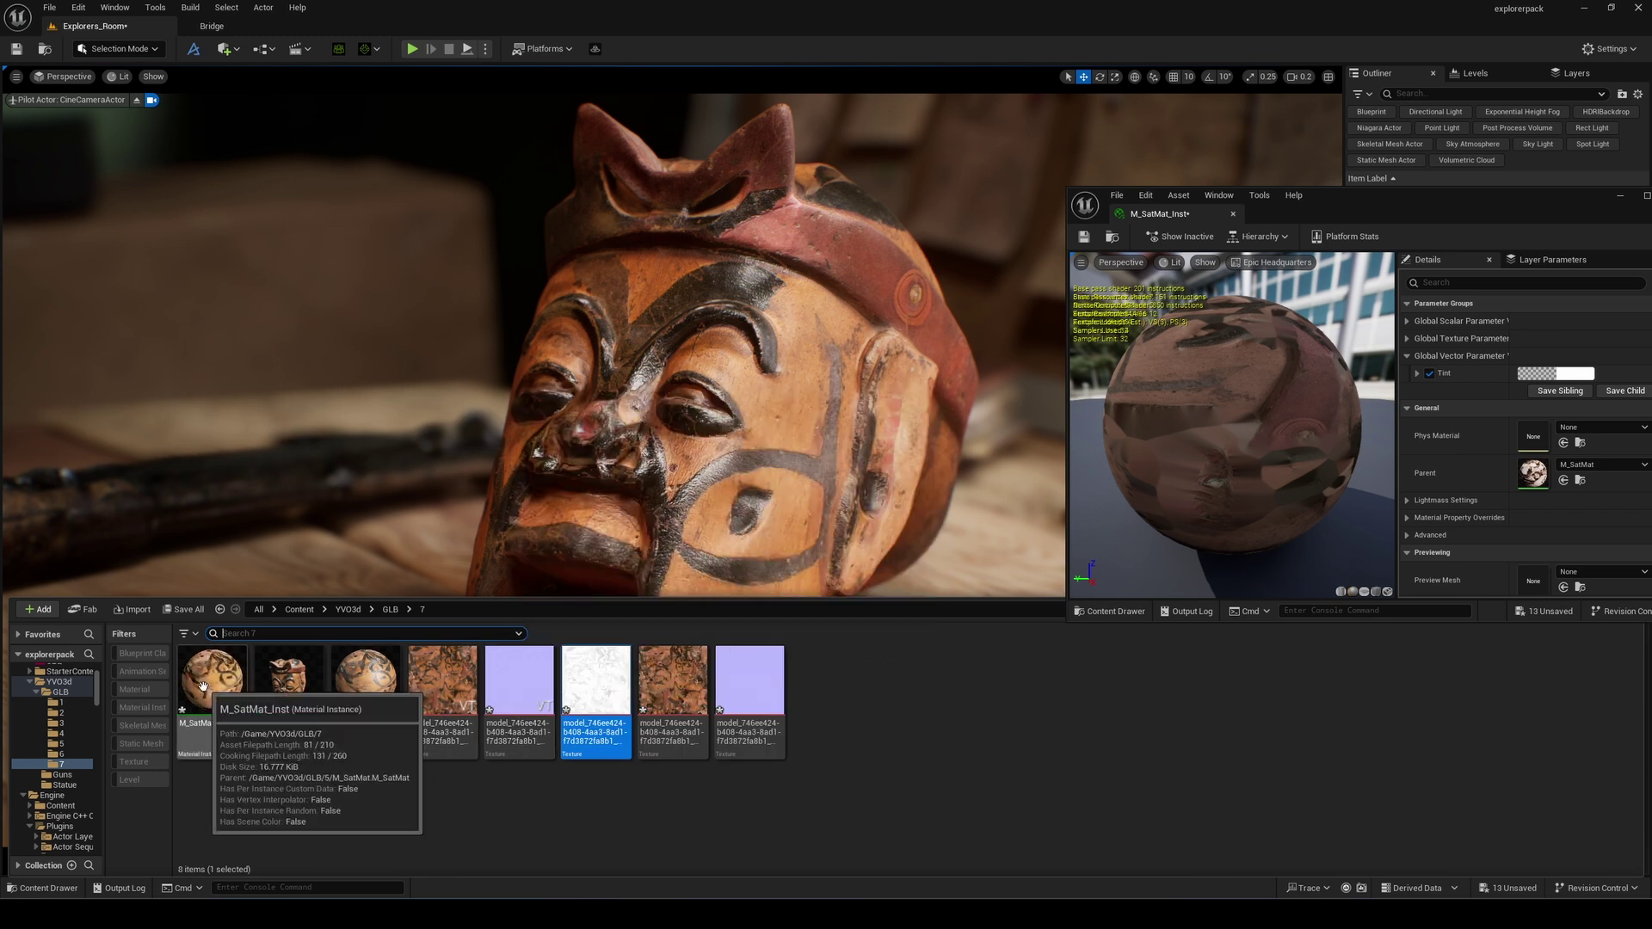
left_click_drag(586, 445, 589, 448)
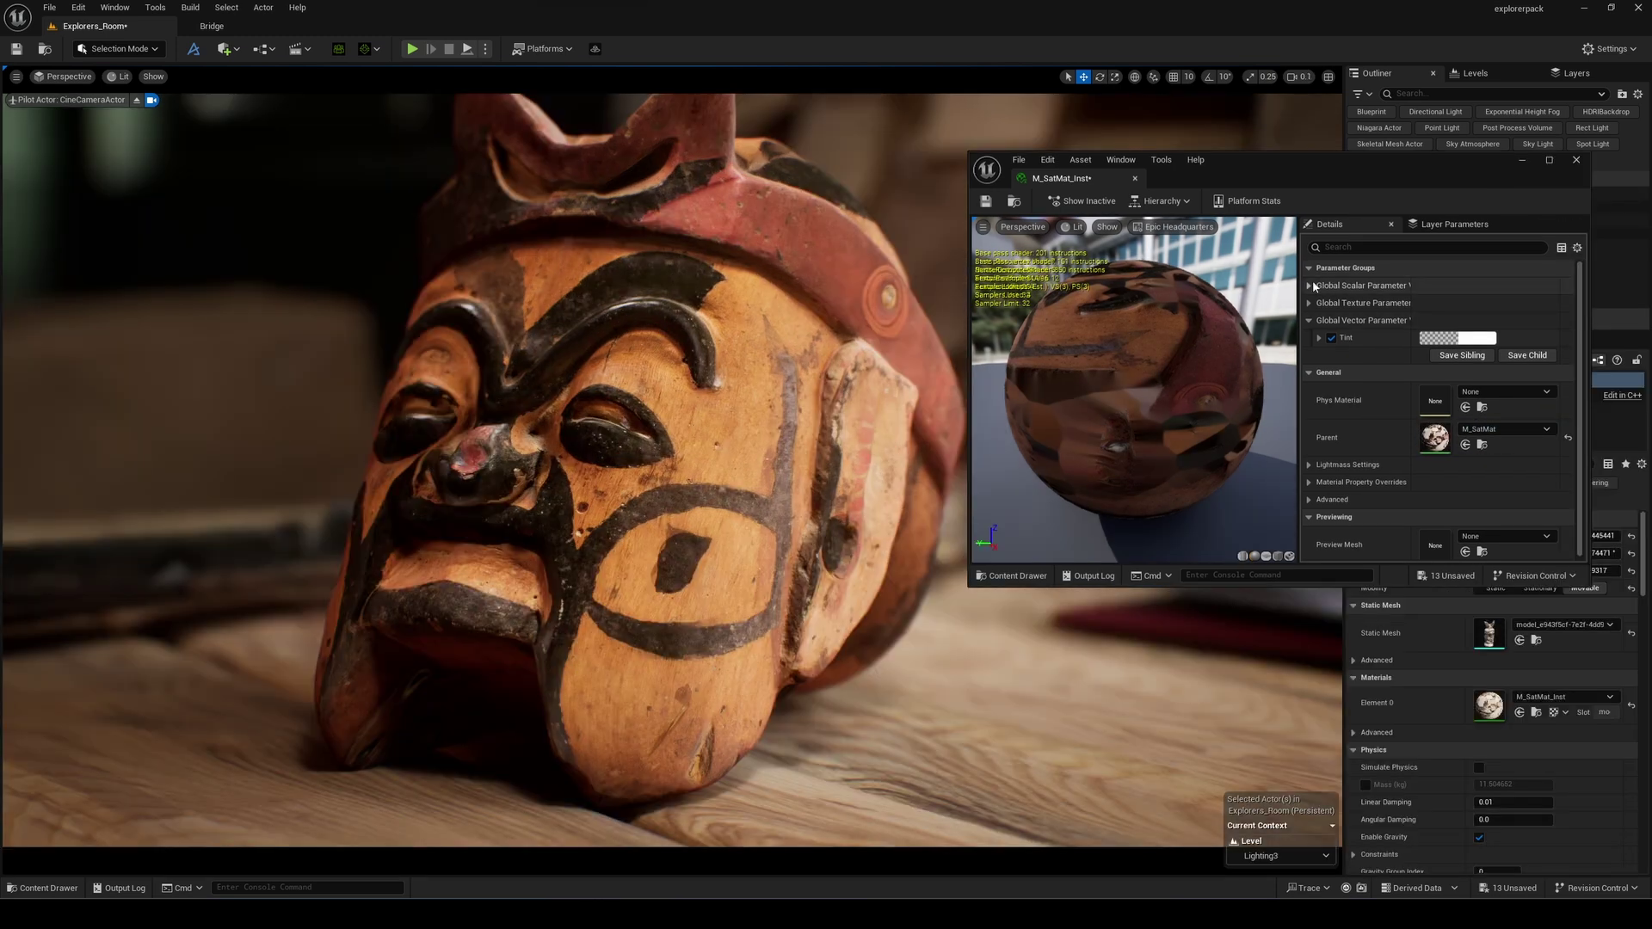
Try darker and tinted Tint colours and raise Norm Int, finally keeping the tint white.
left_click(1437, 337)
left_click_drag(1385, 391, 1393, 419)
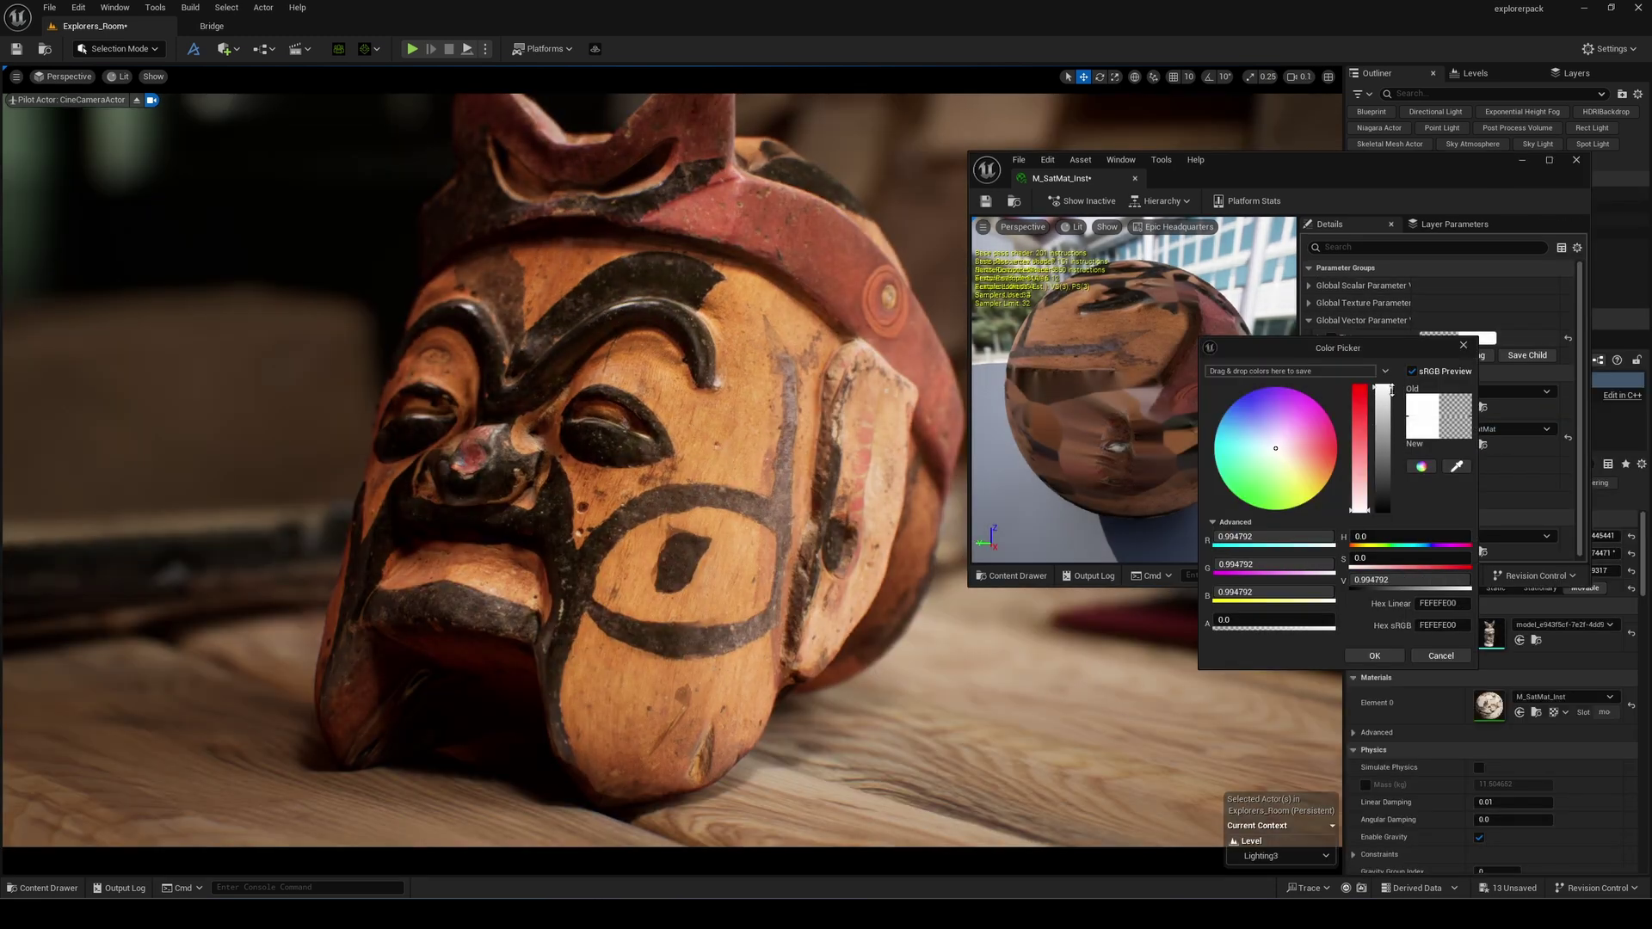
left_click(1393, 654)
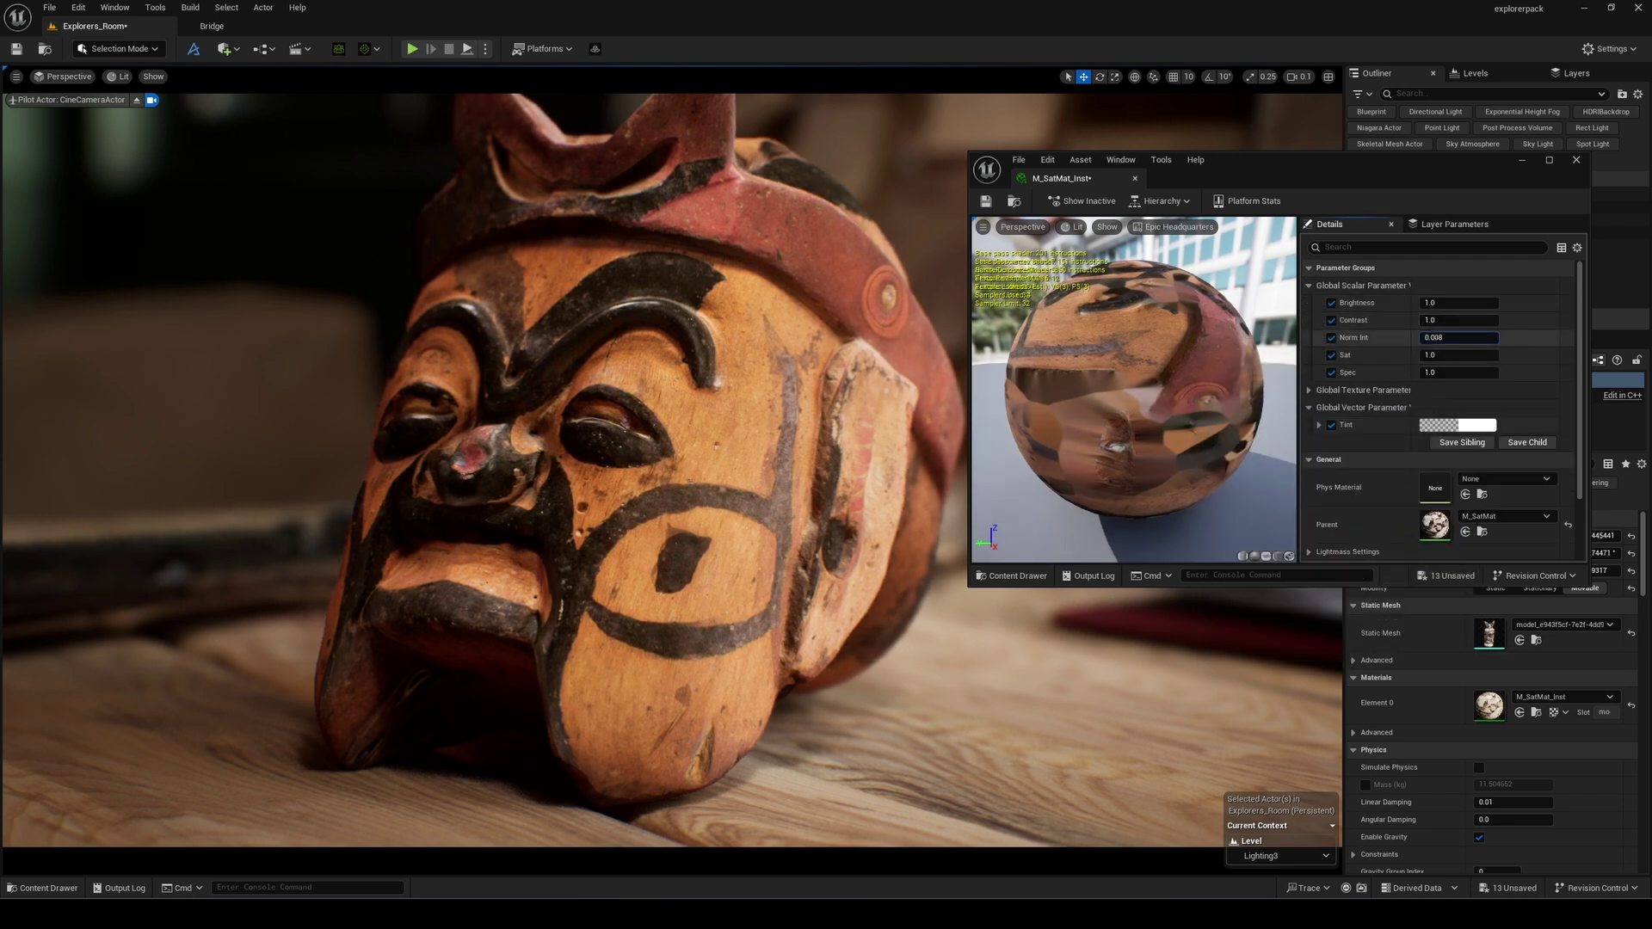
mouse_move(1458, 337)
left_mouse_down()
mouse_move(1480, 338)
mouse_move(1471, 302)
mouse_move(1473, 320)
left_mouse_up()
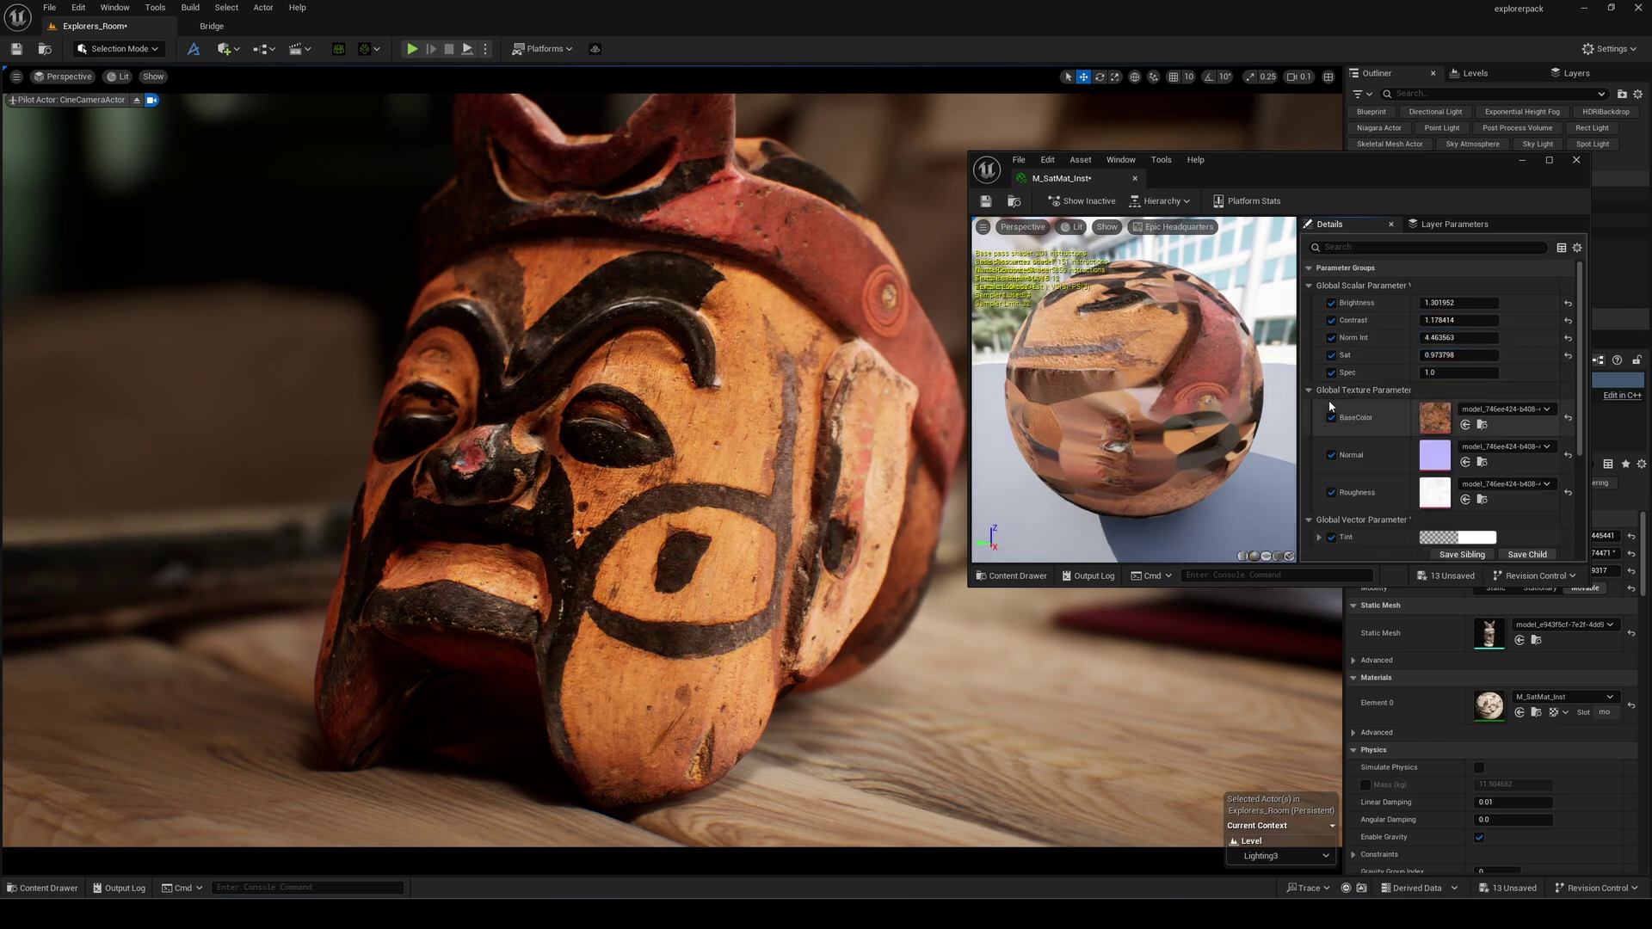
left_click(1456, 425)
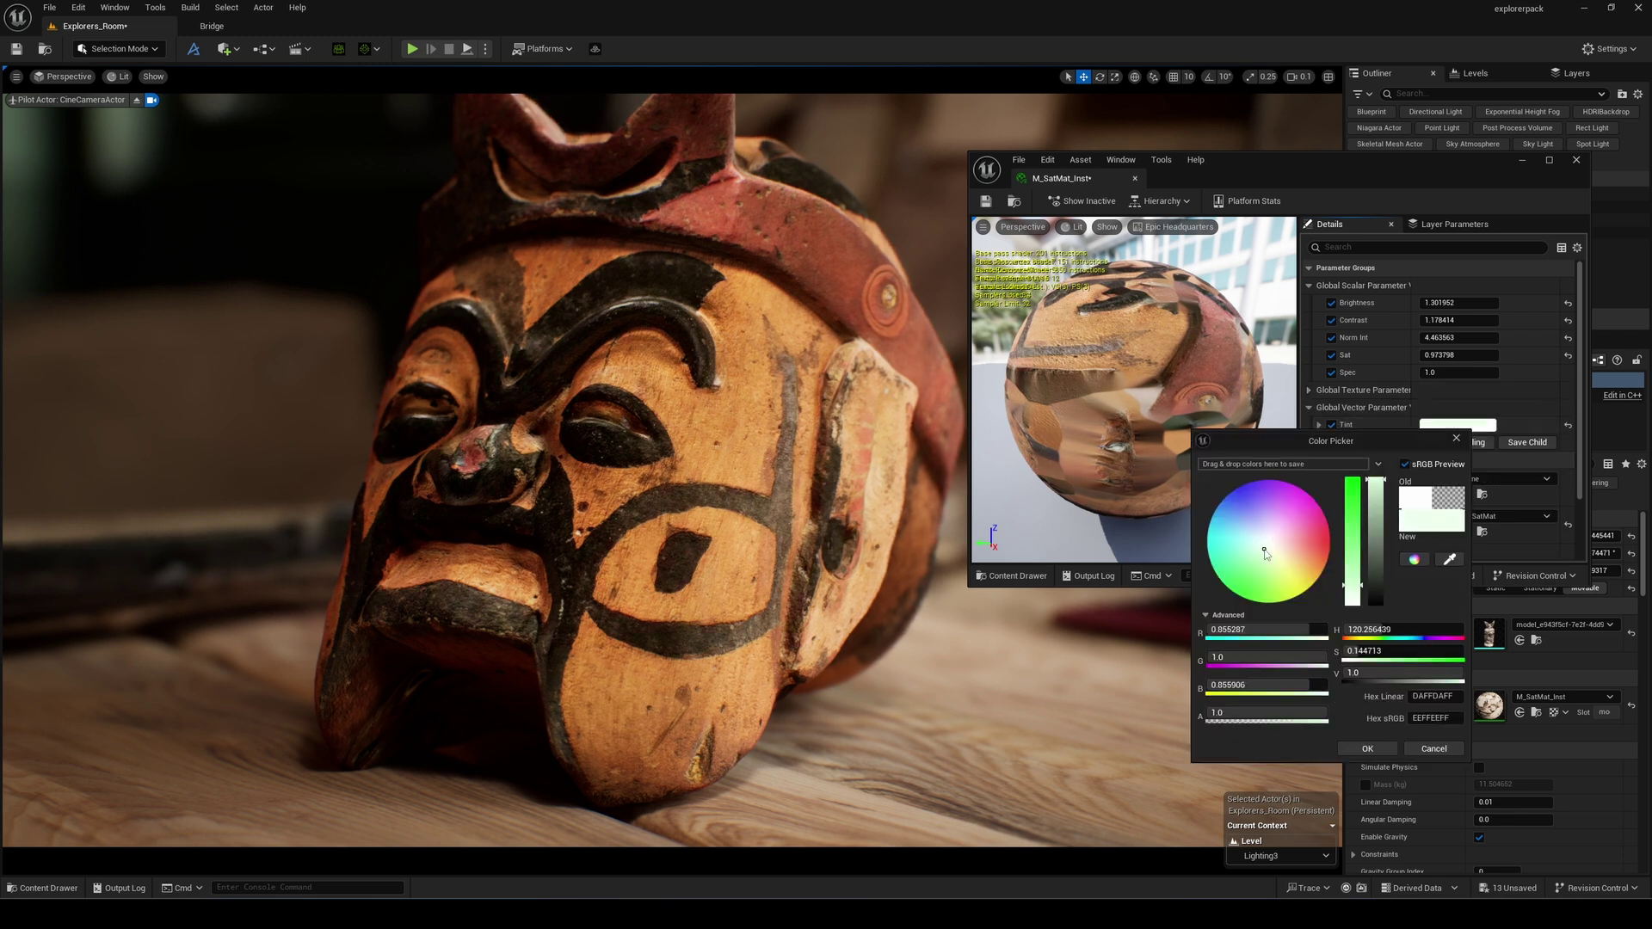
left_click_drag(1264, 553, 1278, 568)
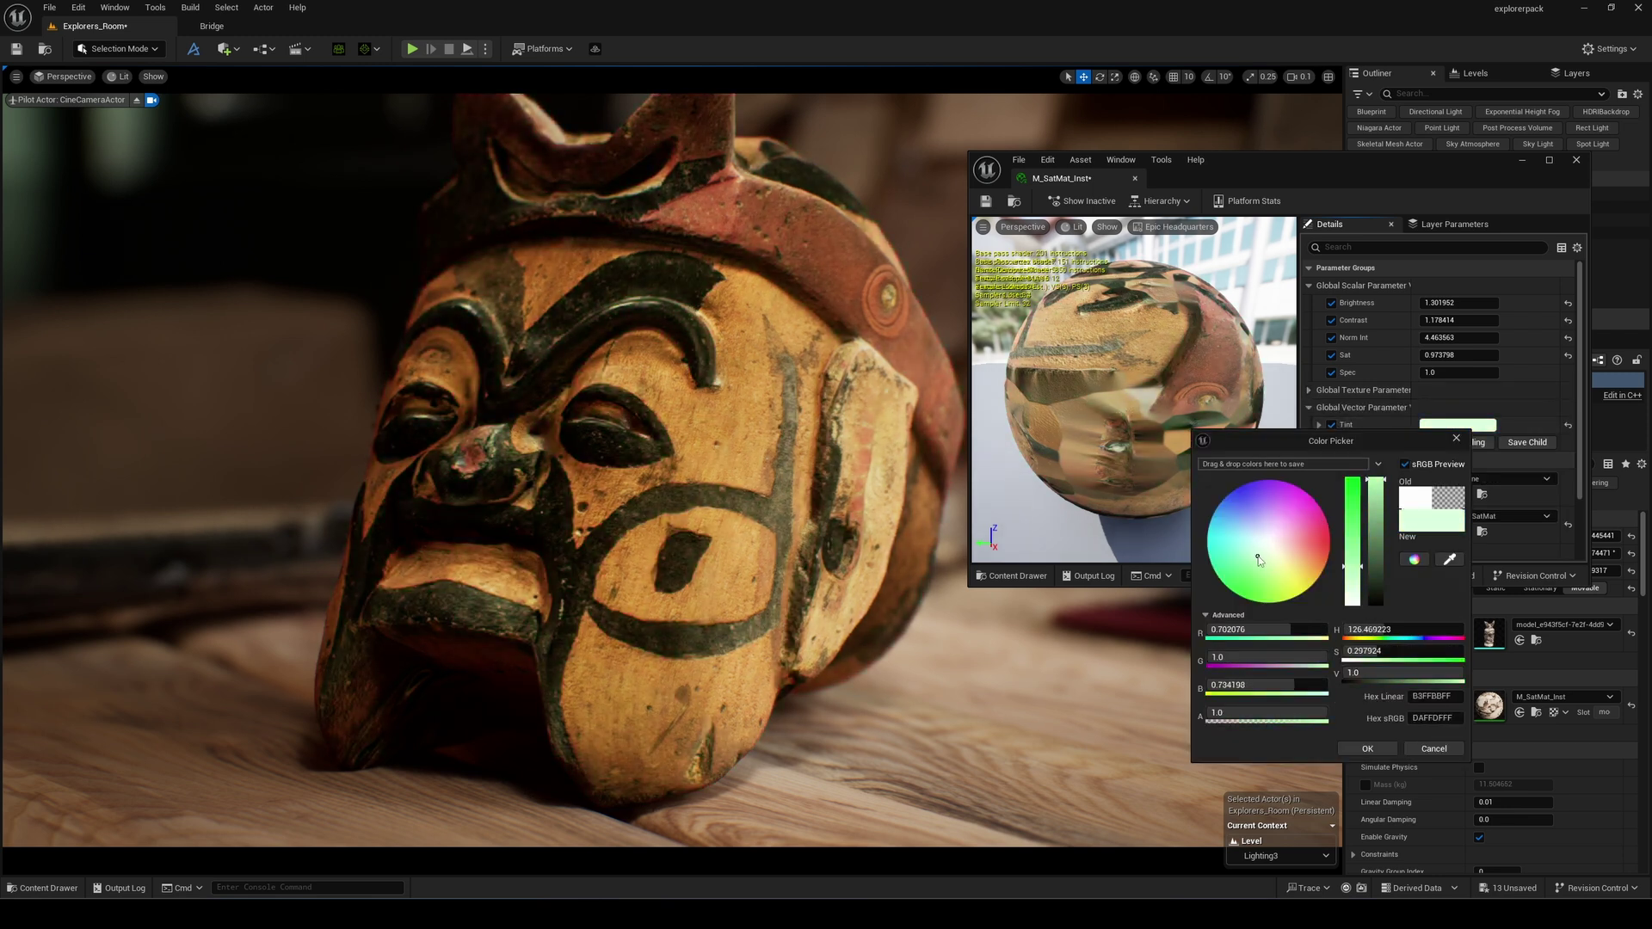
left_click(1411, 750)
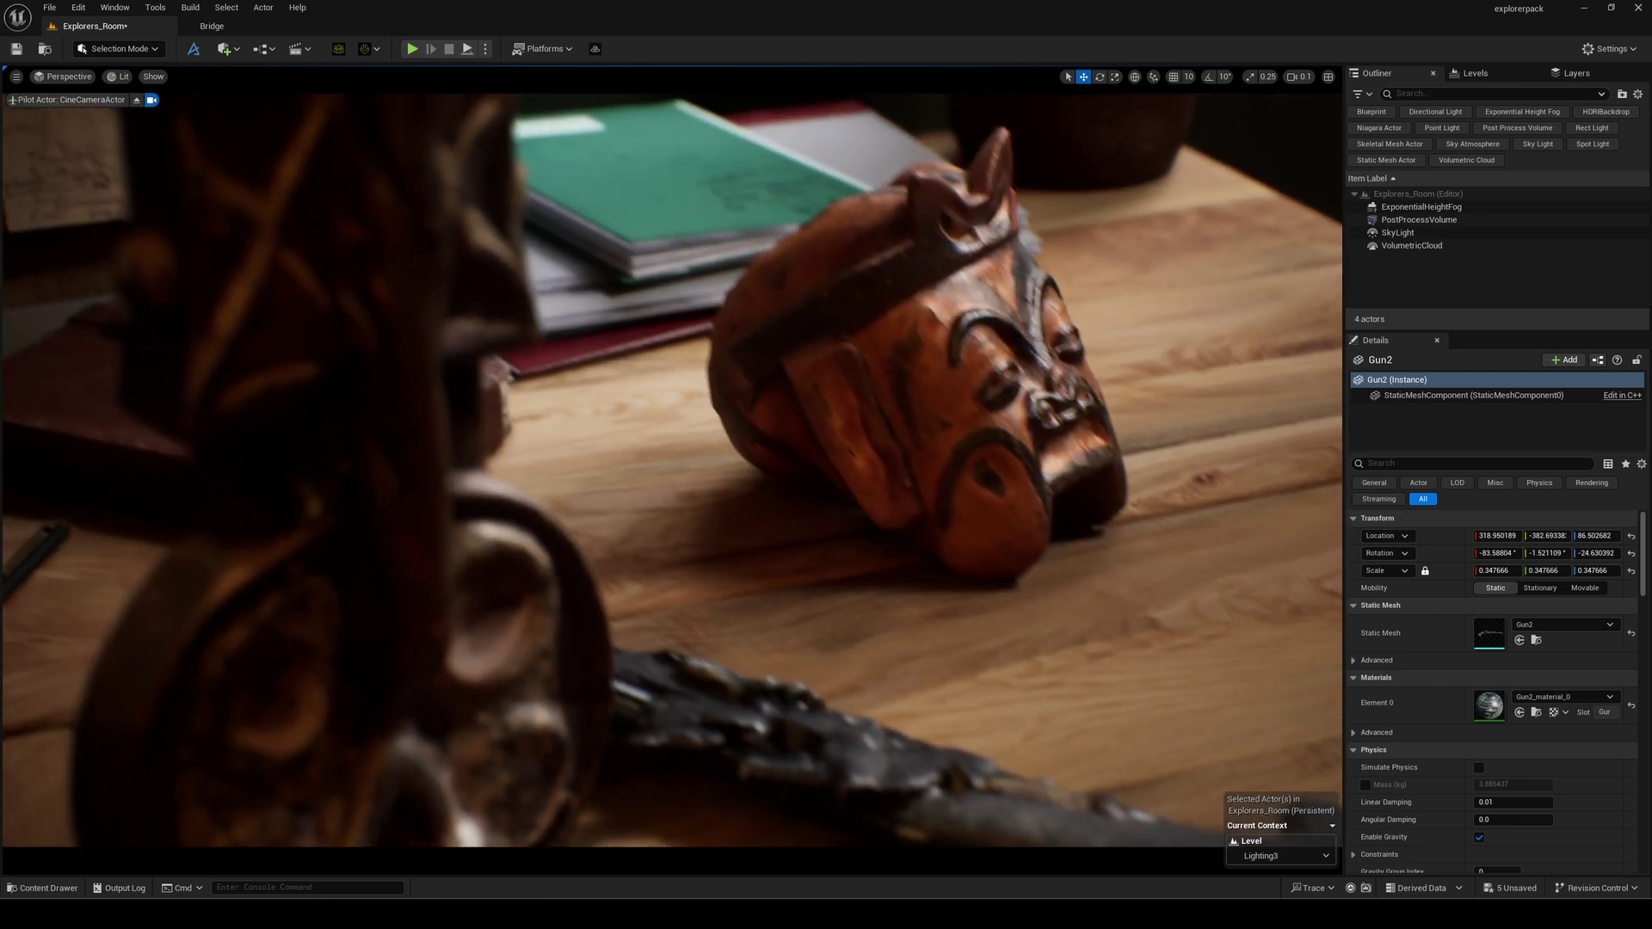
Fly the cinematic camera around and in toward the mask for a frontal close-up of its face.
right_click_drag(842, 538, 841, 538)
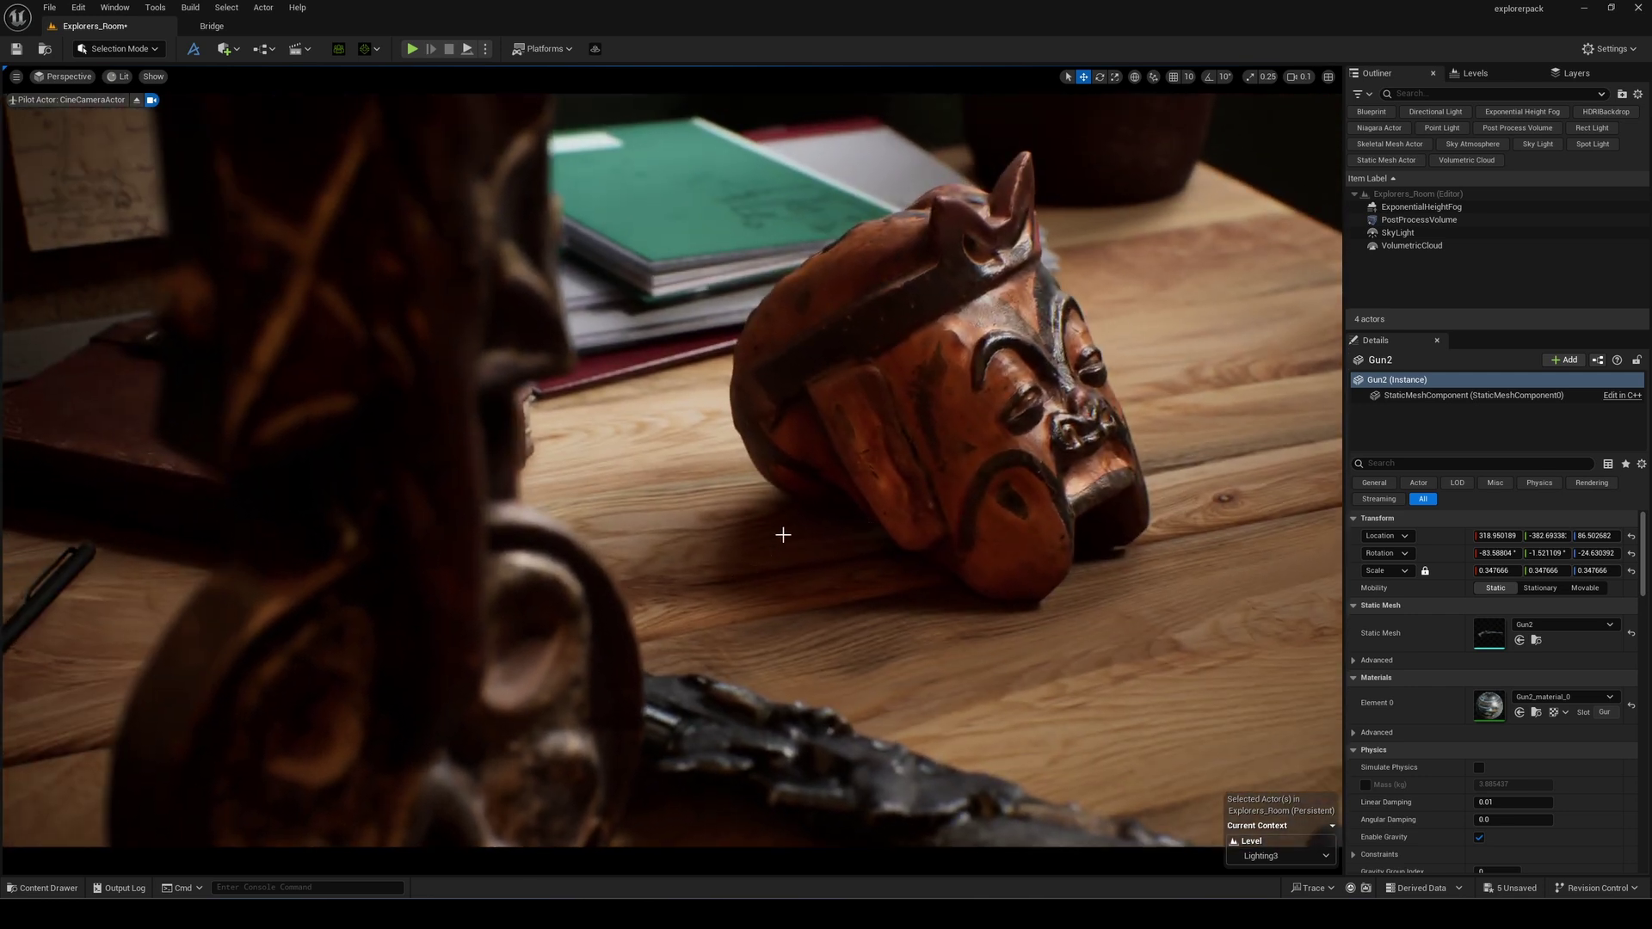
right_click_drag(856, 379, 856, 379)
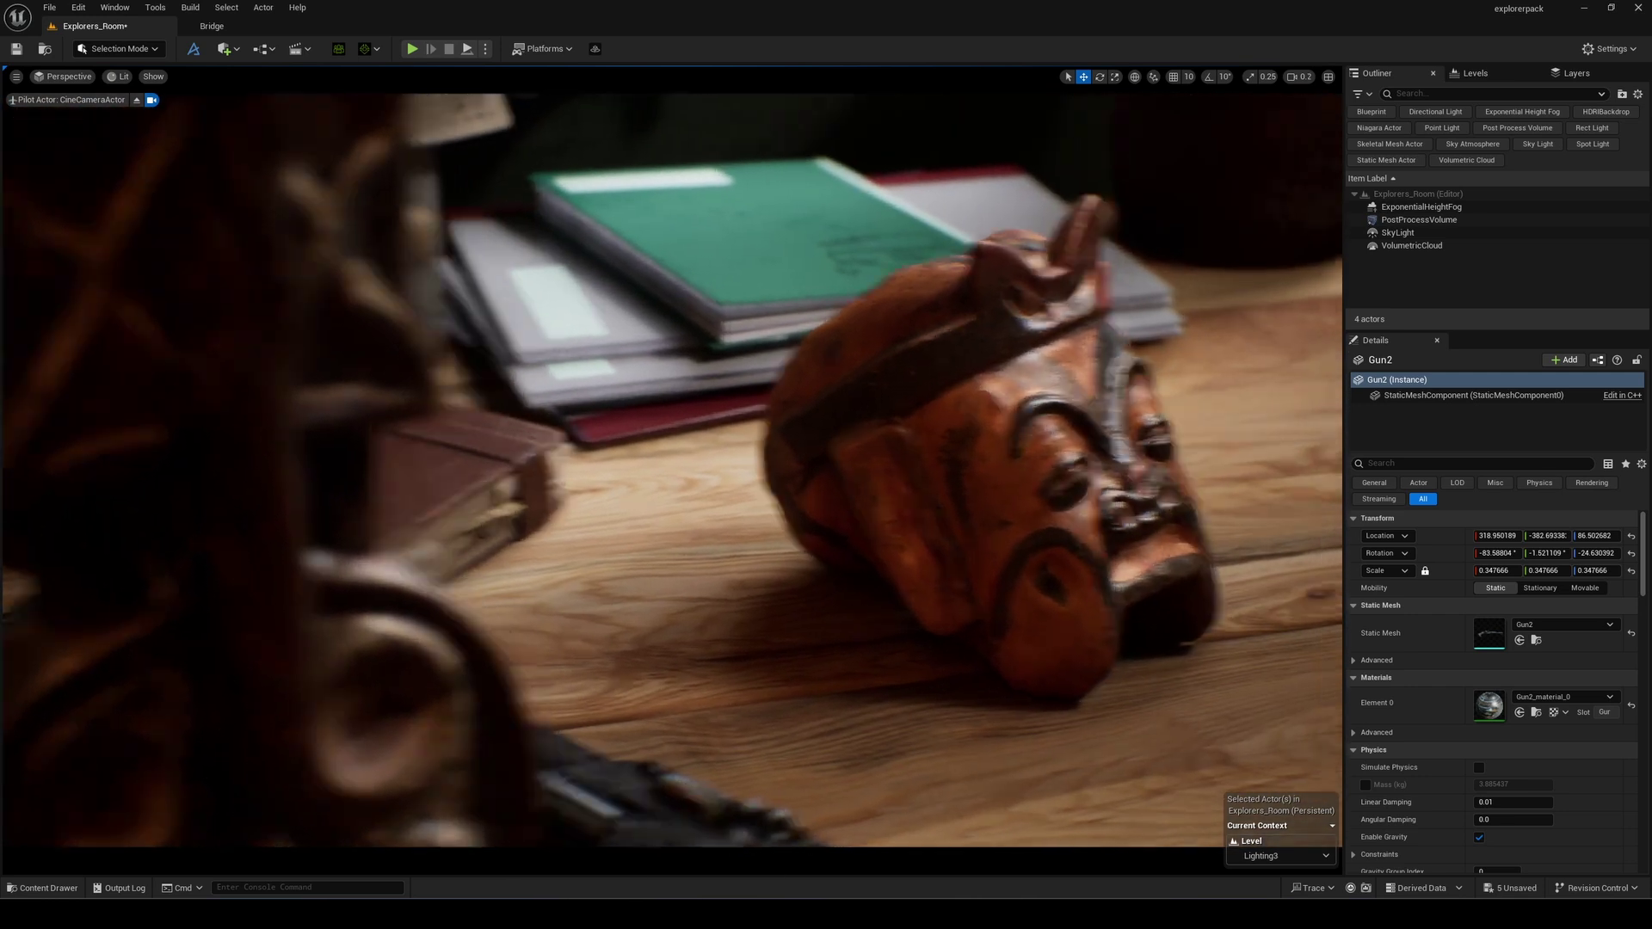
right_click_drag(1041, 359, 1113, 419)
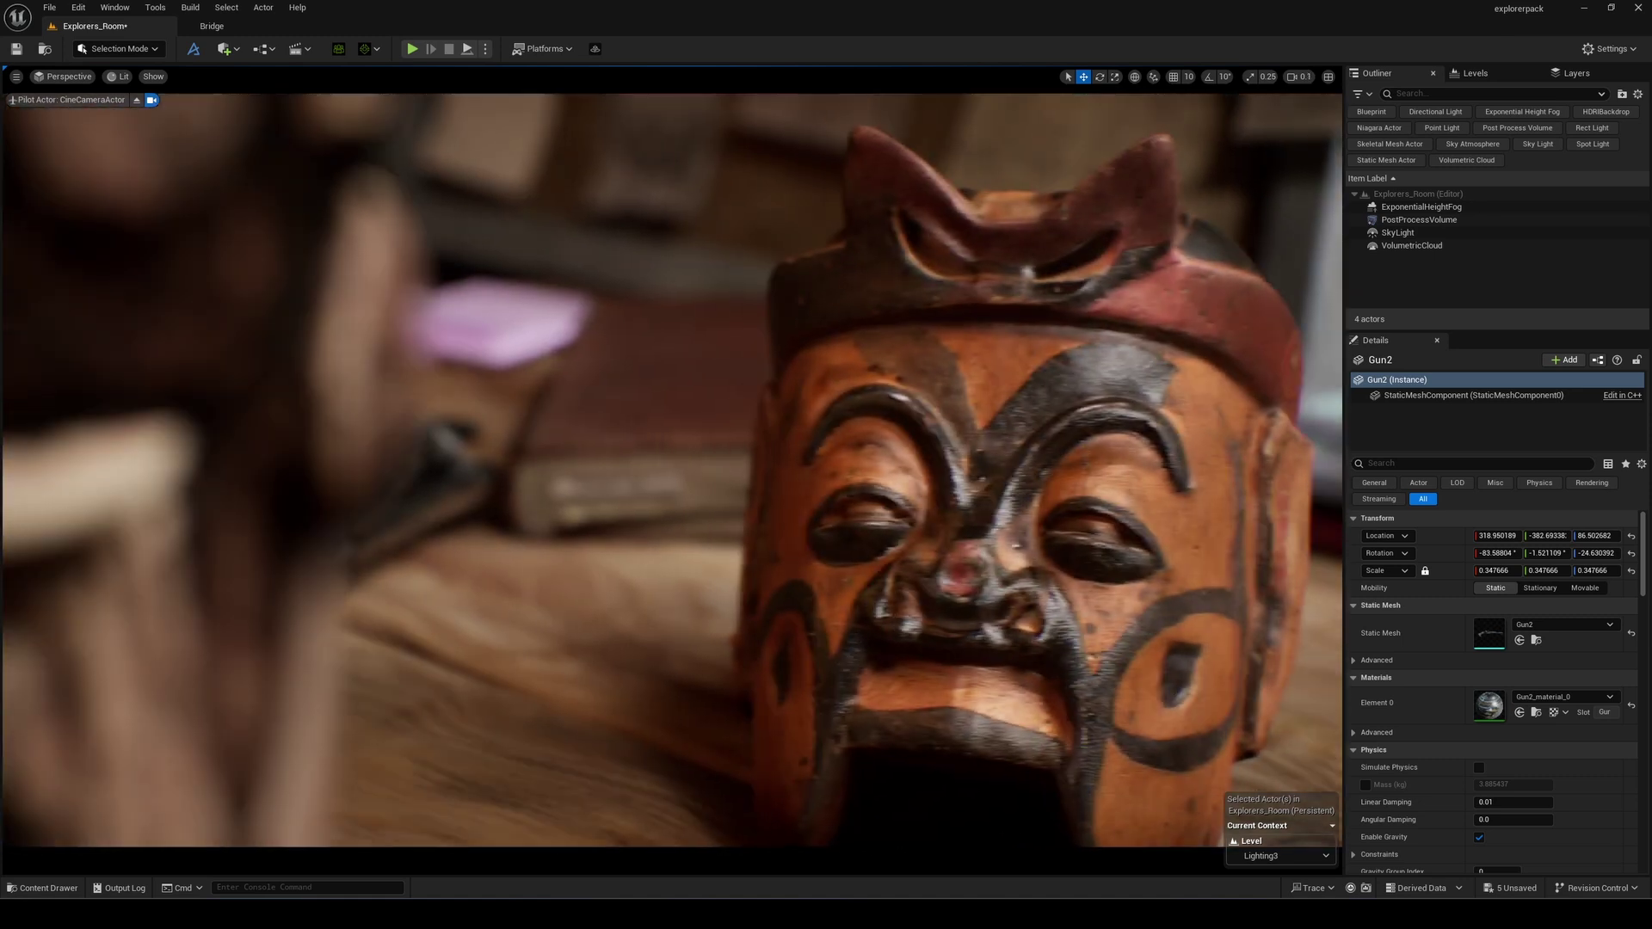
scroll(1112, 419, "down", 1)
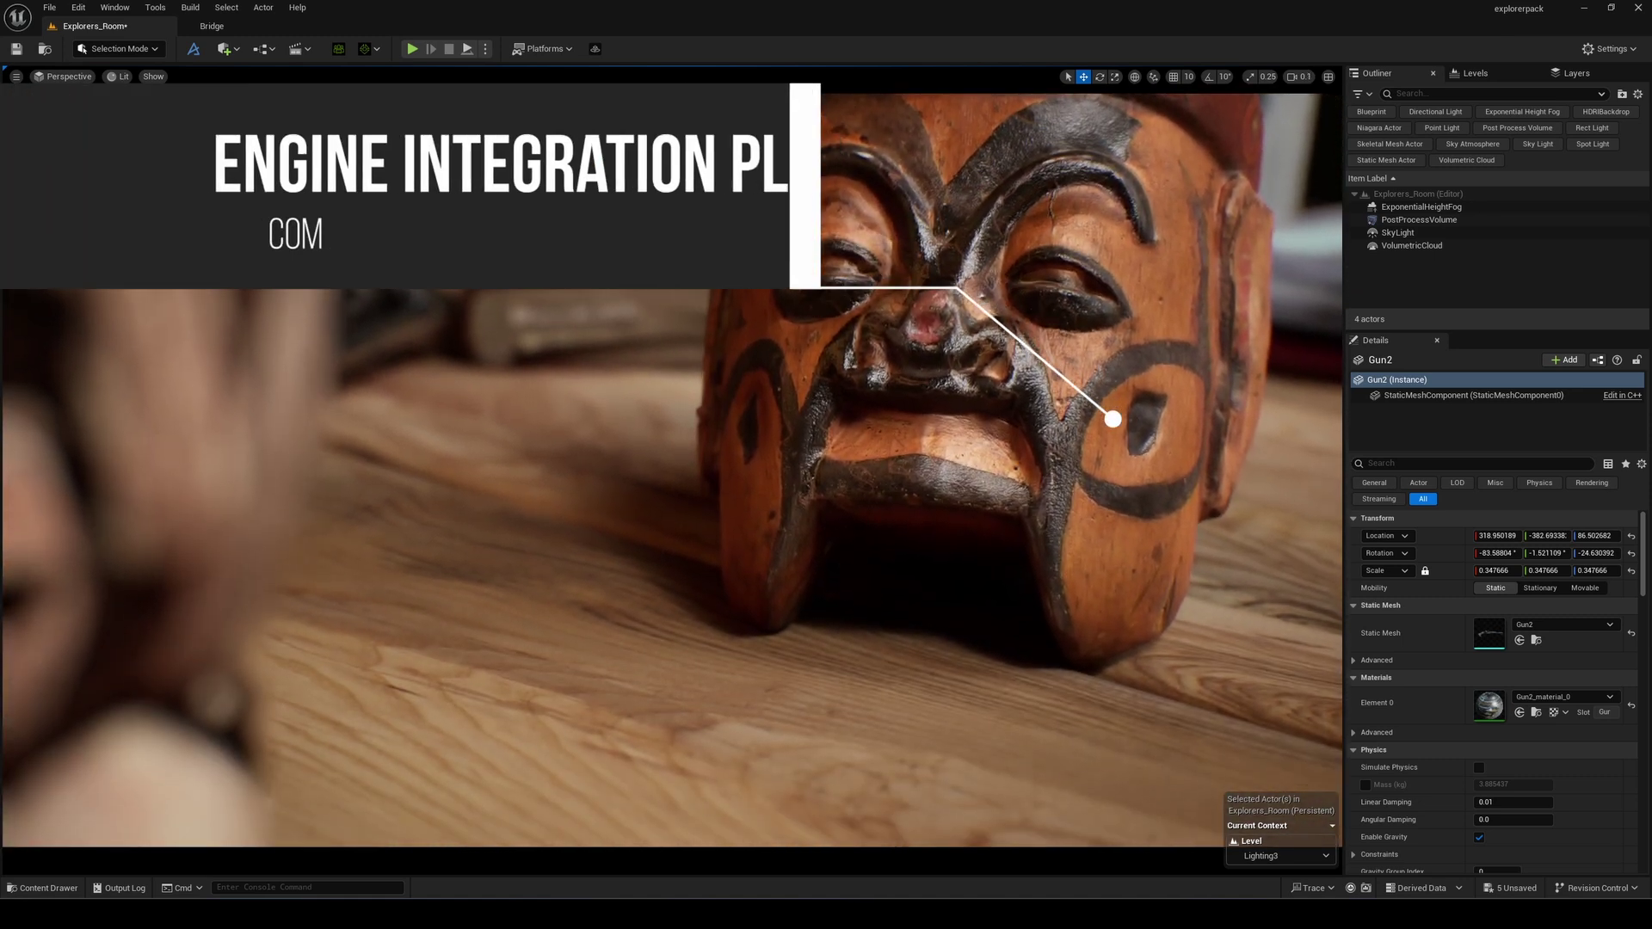